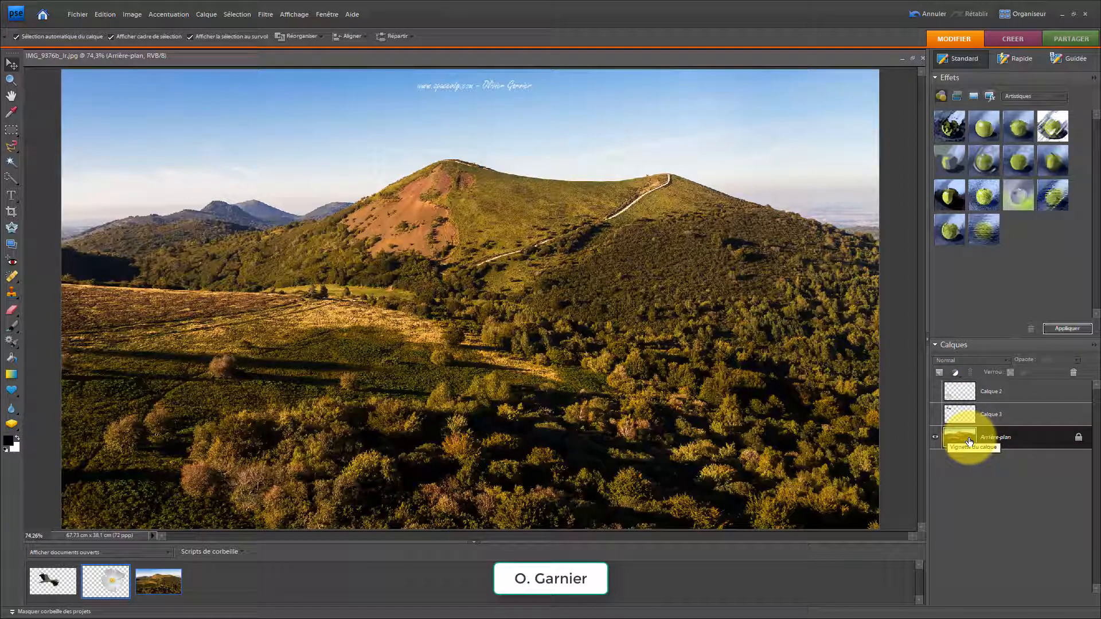
Step: Show the stork layer and the flower layer over the landscape in the finished montage
left_click(936, 414)
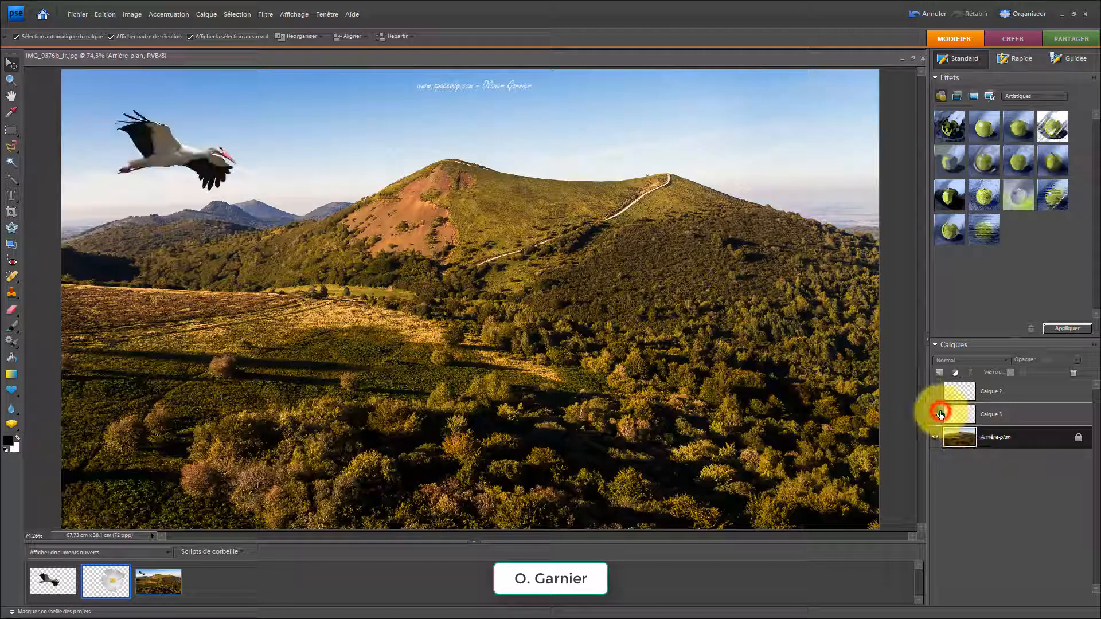
left_click(935, 391)
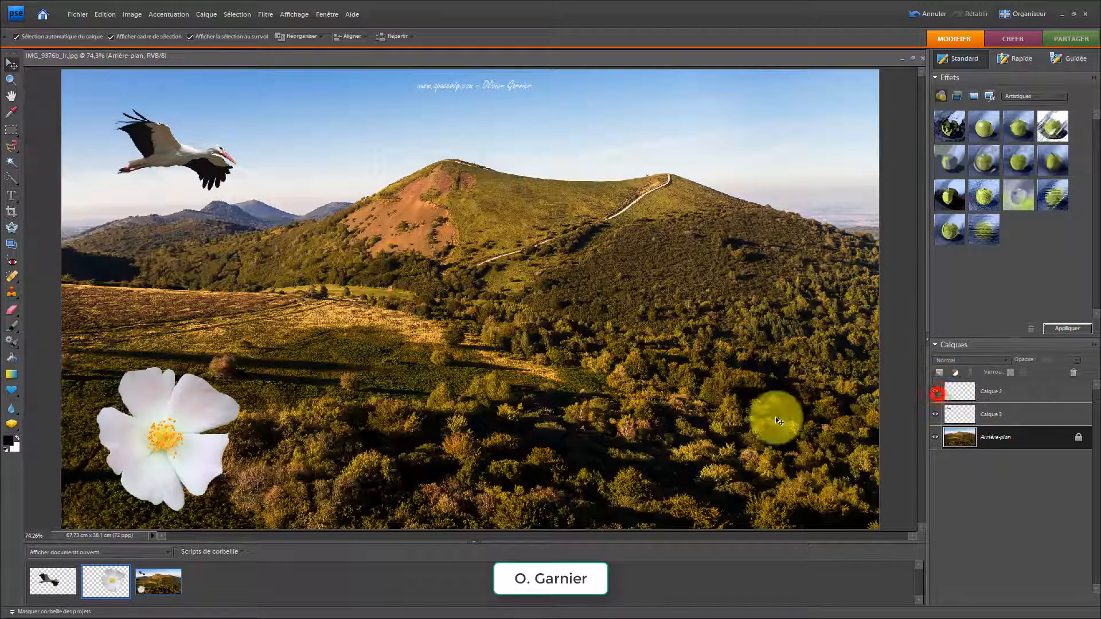
mouse_move(176, 439)
left_mouse_down()
mouse_move(224, 418)
mouse_move(174, 424)
left_mouse_up()
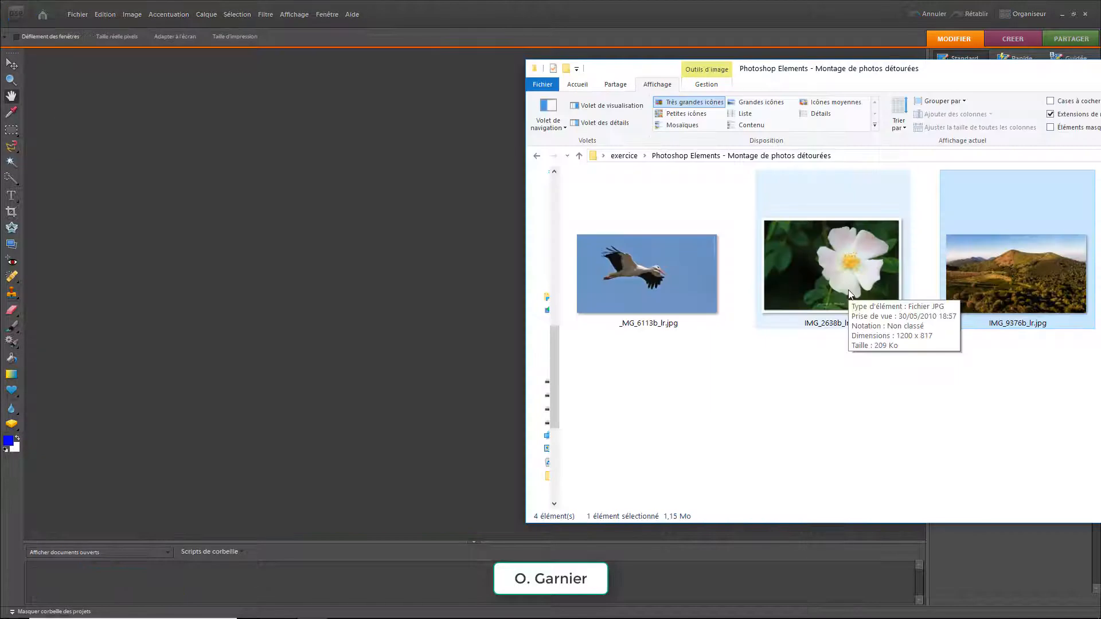
Step: Open _MG_6113b_lr.jpg, IMG_2638b_lr.jpg and IMG_9376b_lr.jpg from the exercise folder in the photo editor
left_click(845, 408)
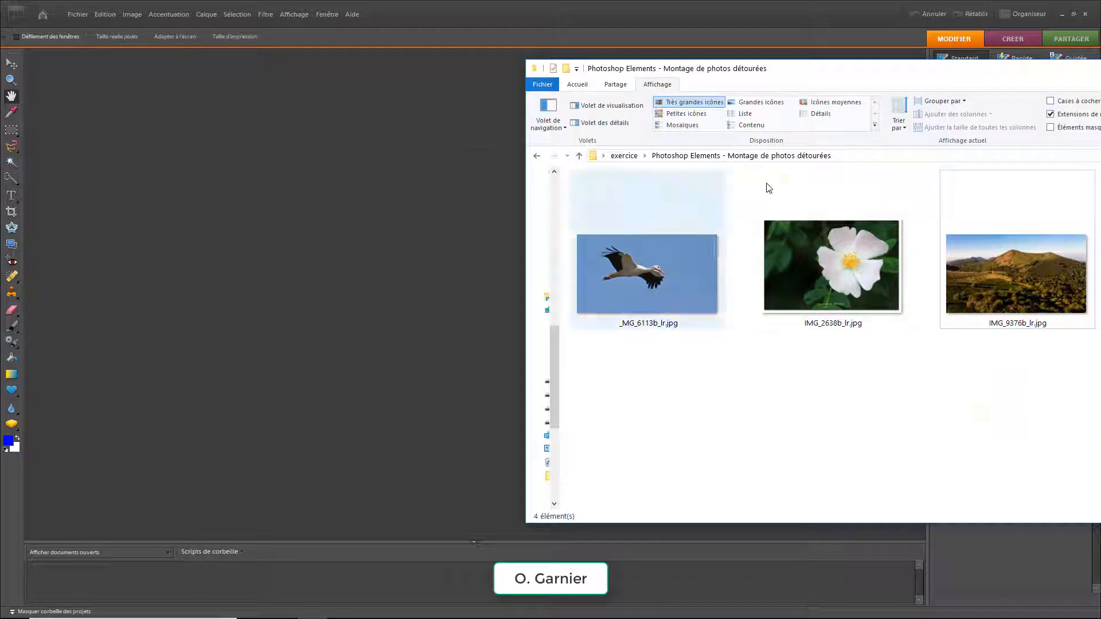
left_click_drag(1043, 421, 615, 225)
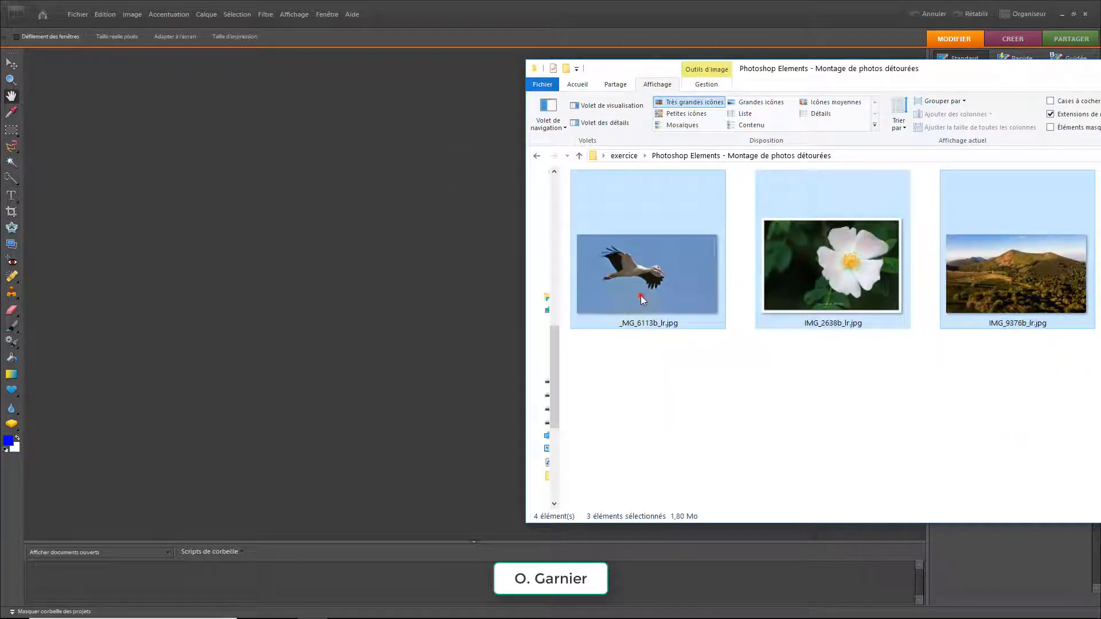
left_click_drag(641, 295, 356, 115)
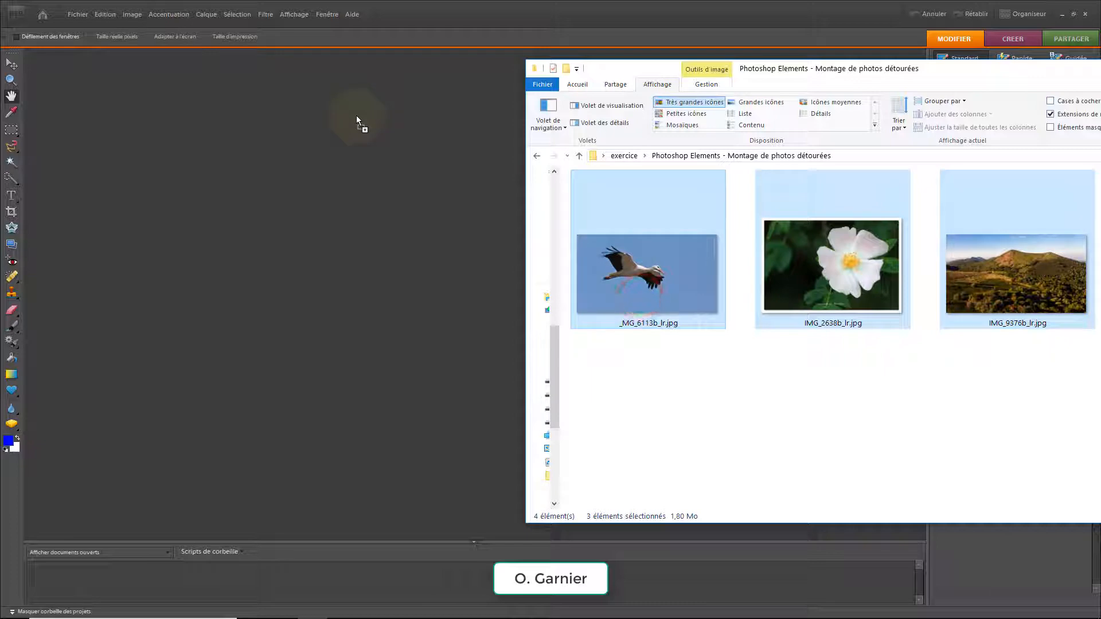
left_click_drag(332, 67, 333, 67)
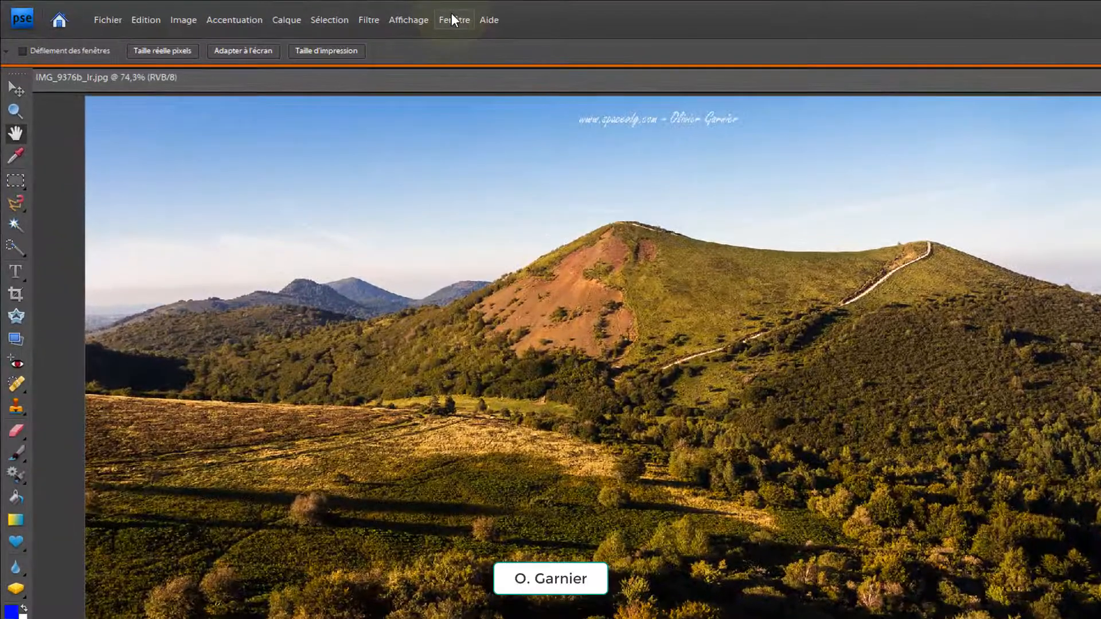
Step: Arrange the open images with Juxtaposition and maximize the stork photo
left_click(326, 14)
mouse_move(455, 42)
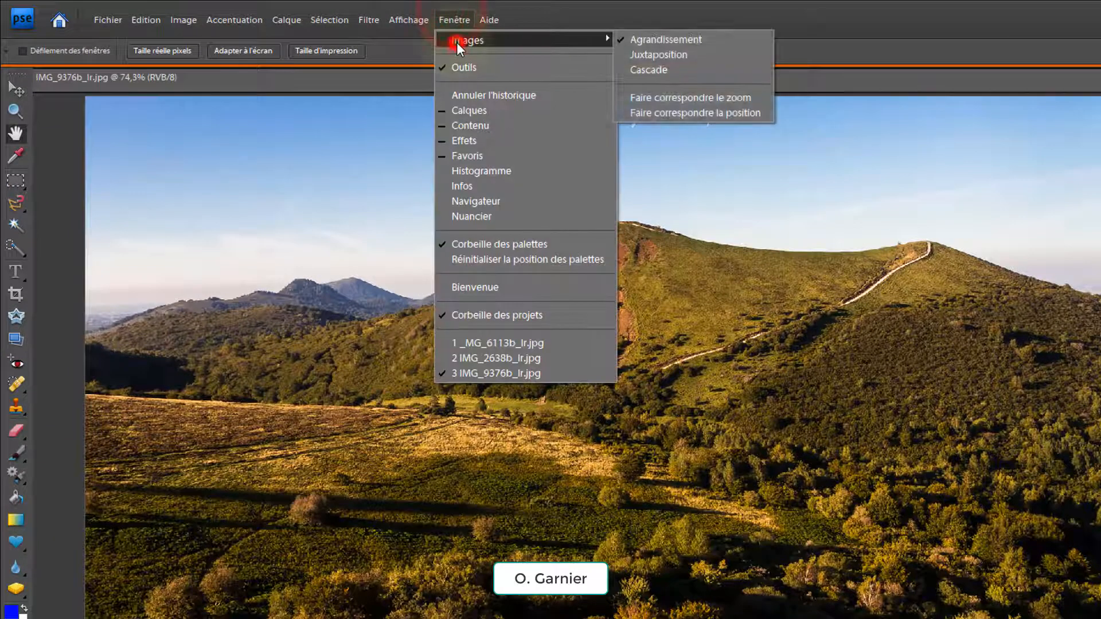
left_click(655, 57)
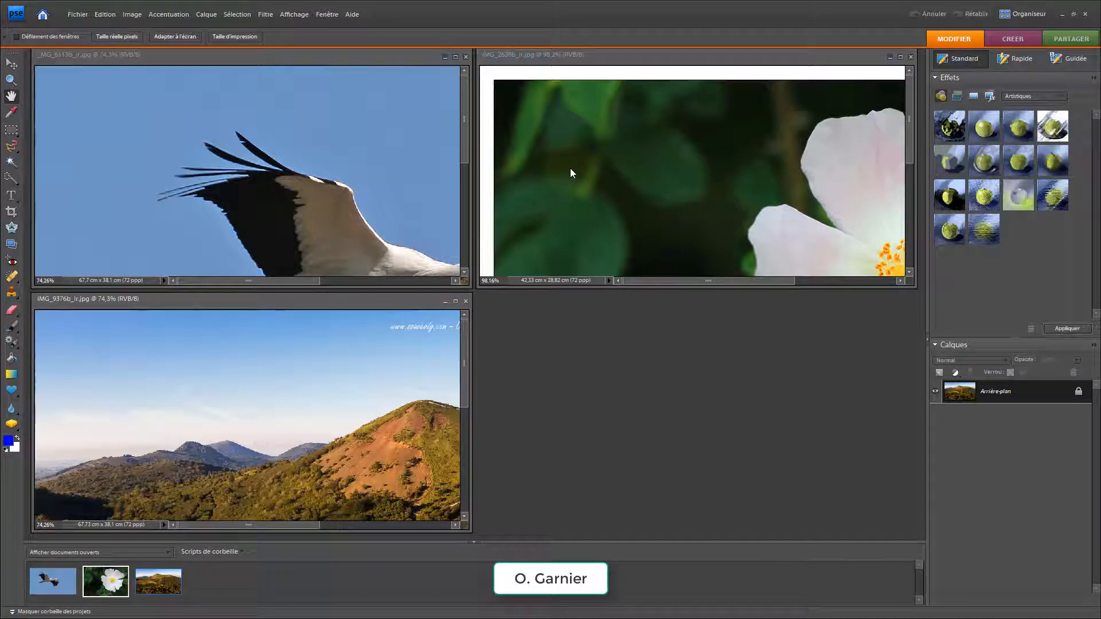
left_click(456, 57)
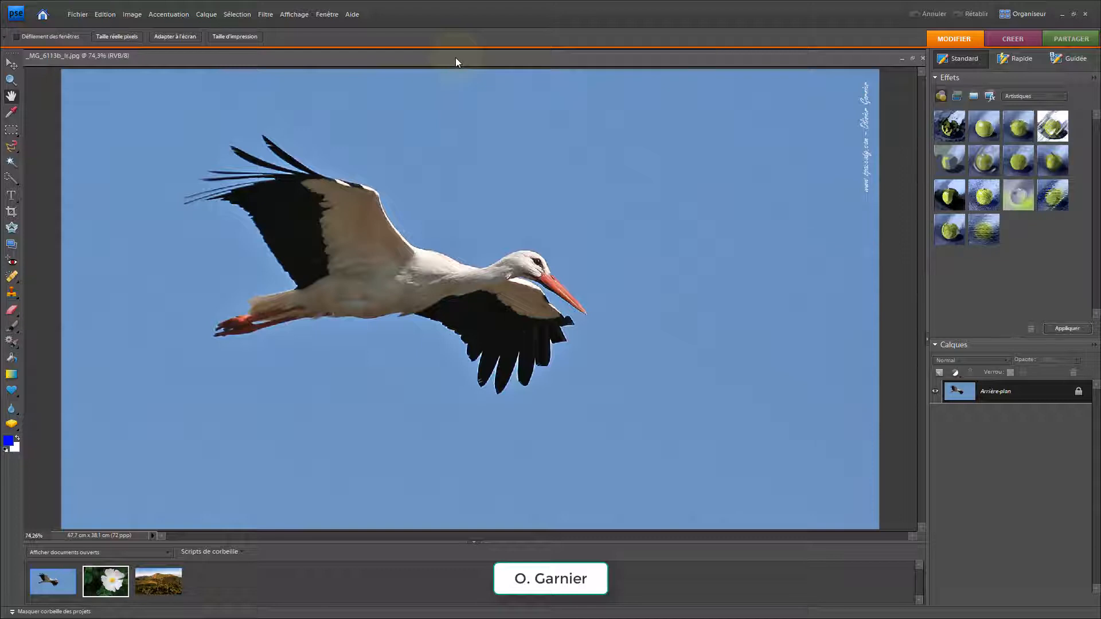
Step: Select the blue sky around the stork with the Magic Wand at tolerance 32 with contiguous pixels
left_click(11, 162)
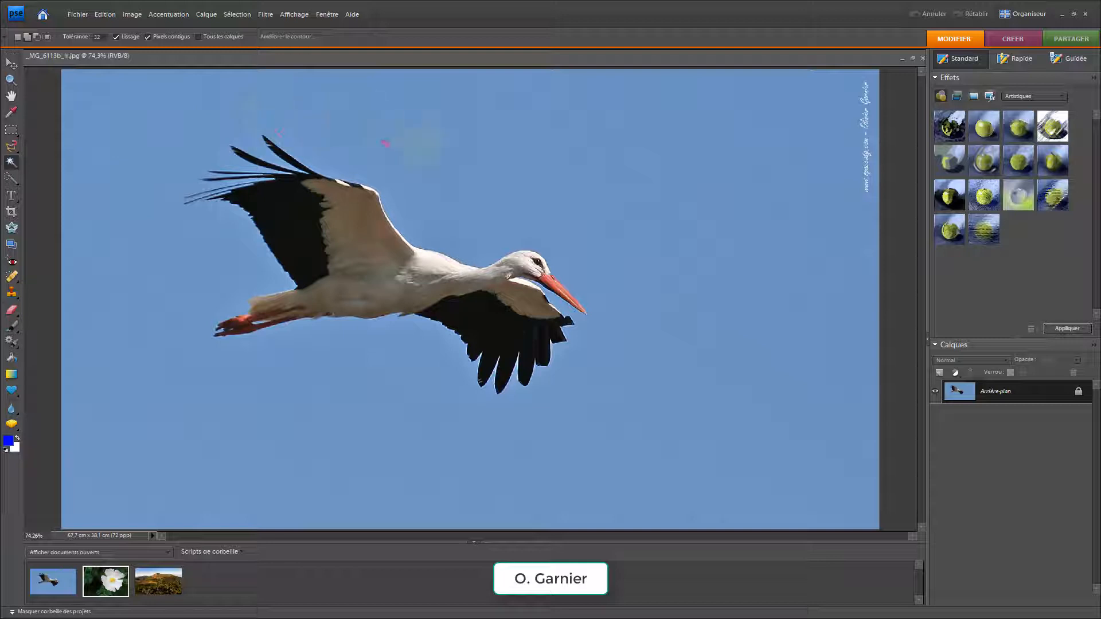
left_click(106, 136)
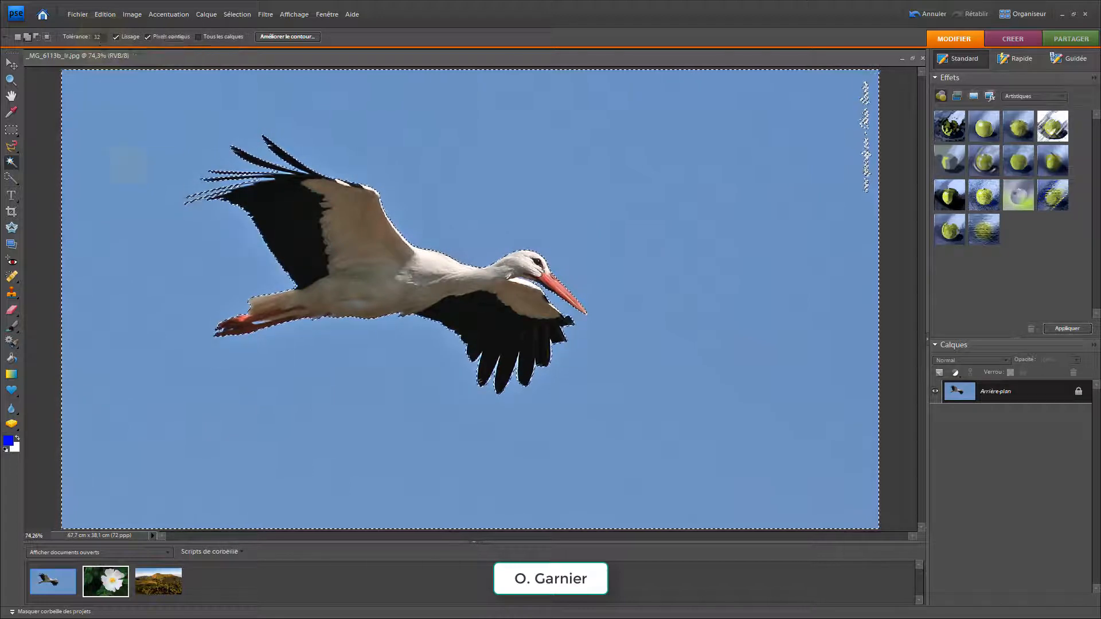
left_click(136, 135)
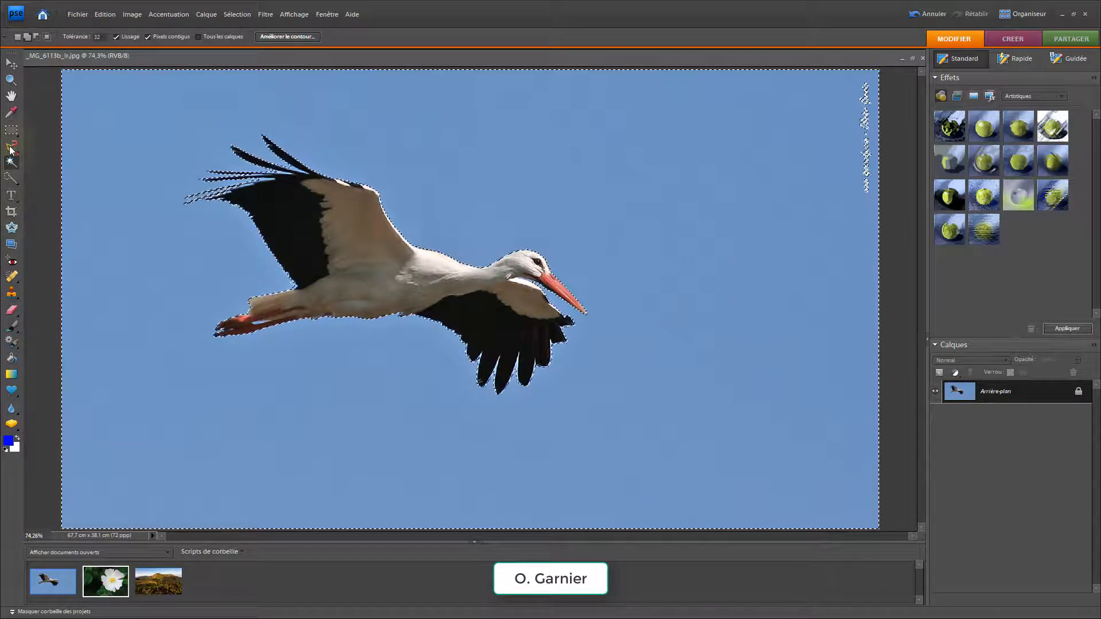
Step: Add the enclosed patch of sky between the stork's legs to the Magic Wand selection, with the whole photo back in view
left_click(11, 79)
left_click(246, 330)
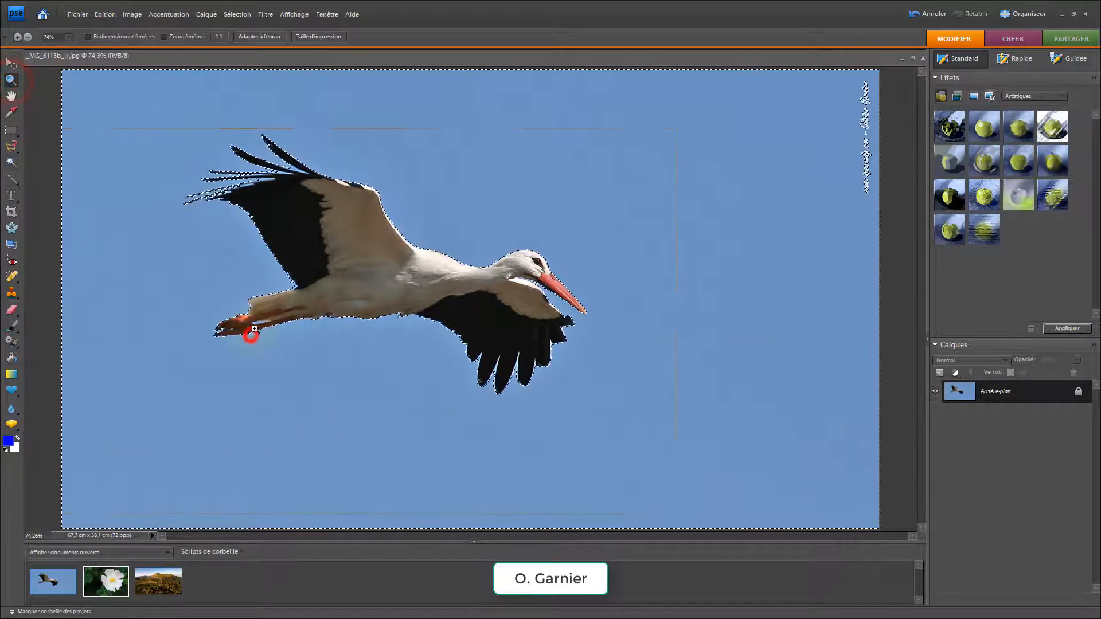
left_click(259, 323)
left_click(246, 316)
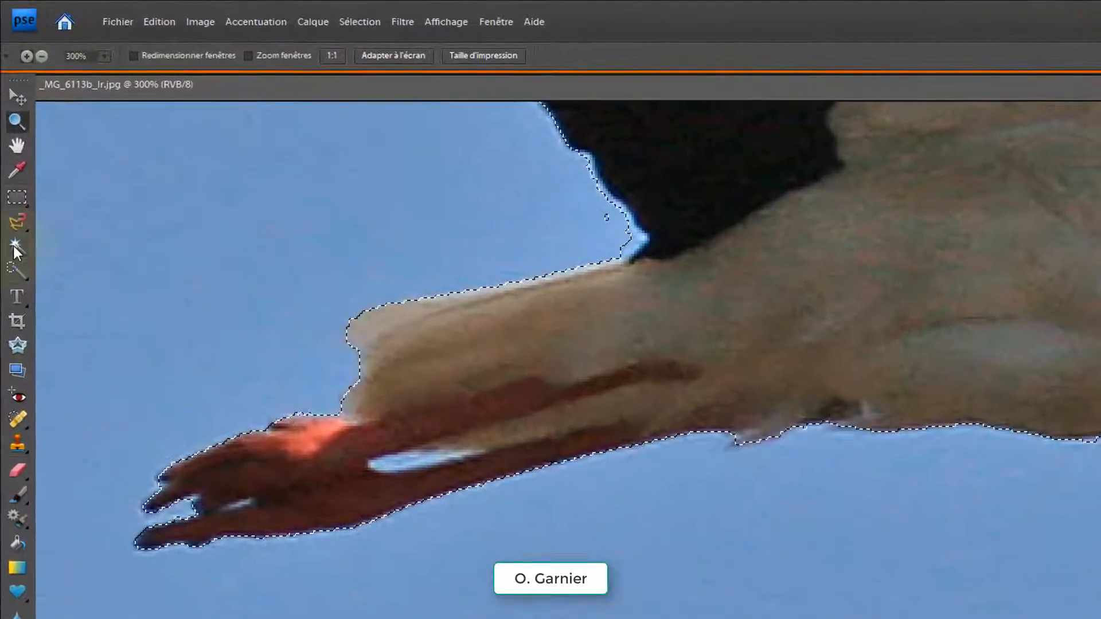
left_click(11, 162)
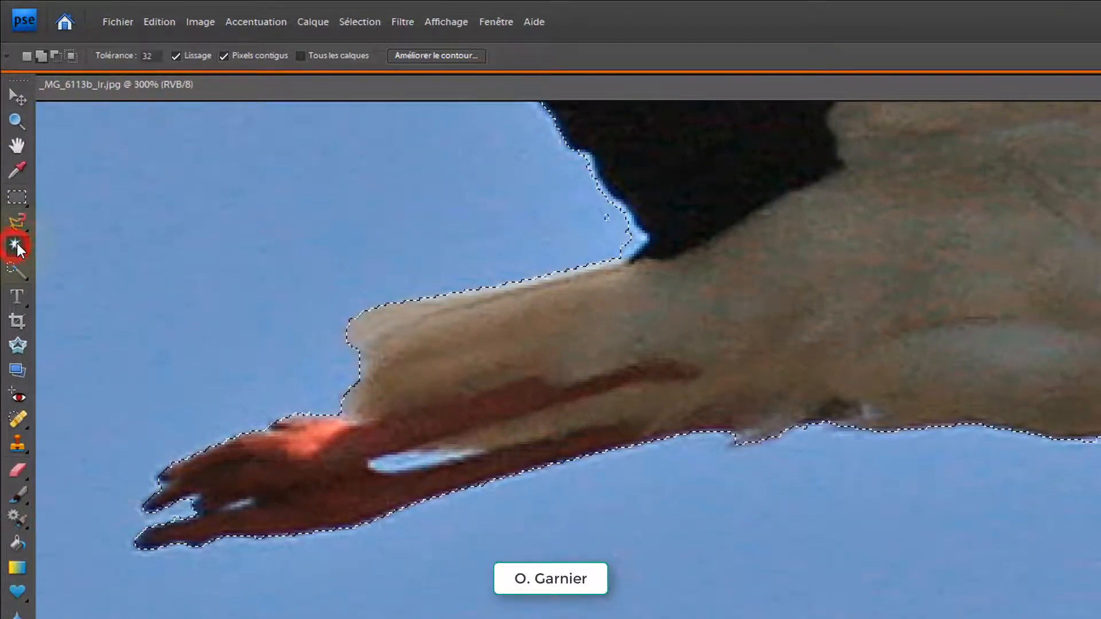
left_click(42, 56)
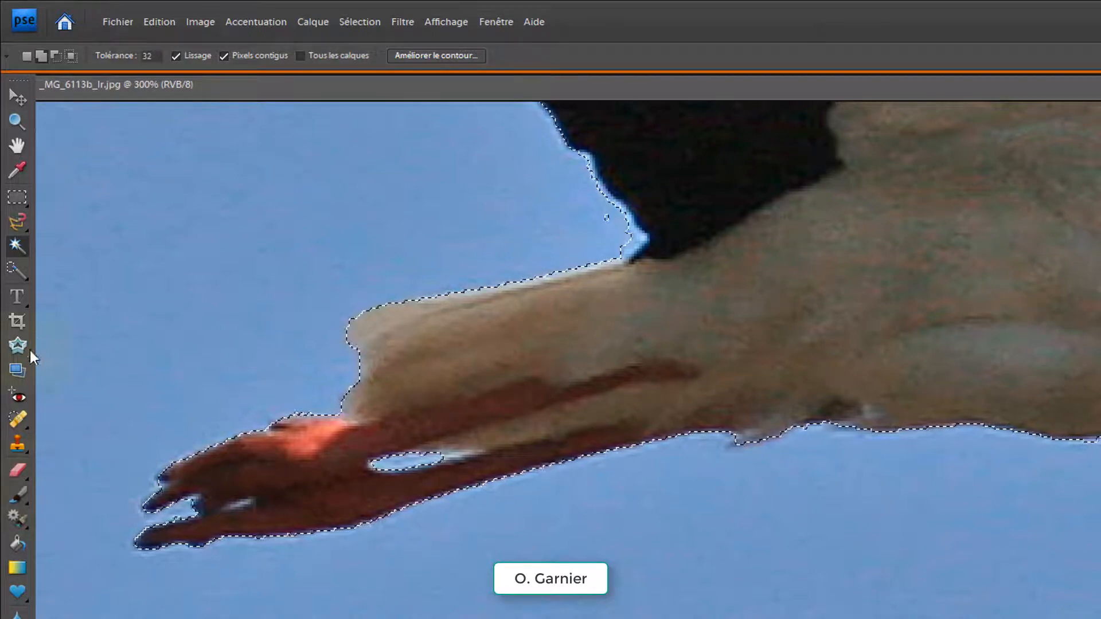
double_click(17, 152)
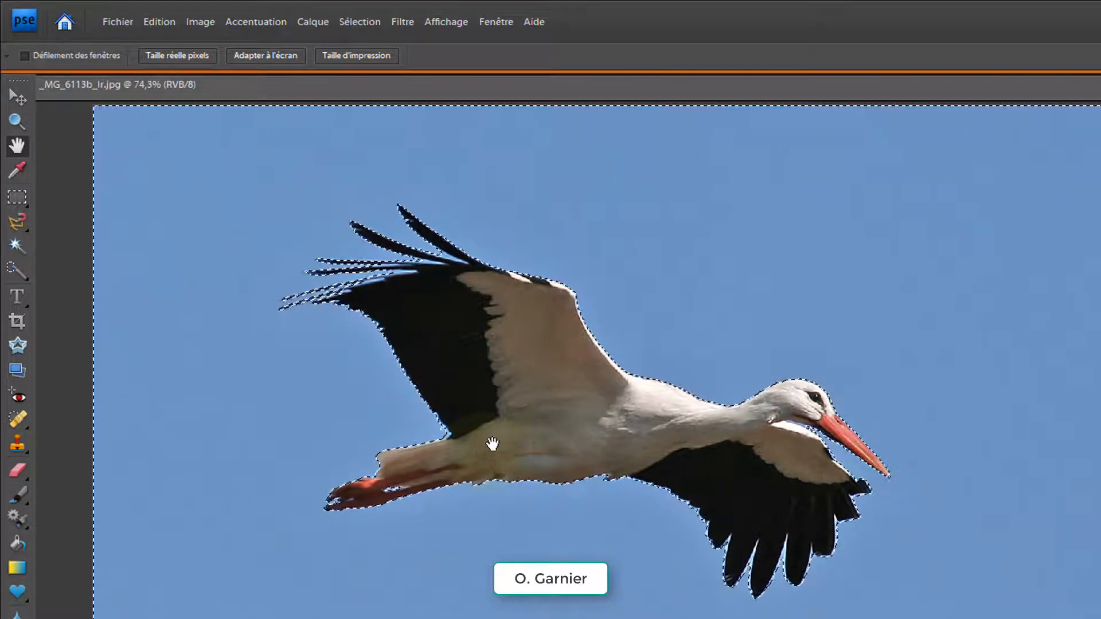
Step: Invert the selection so that it covers the stork instead of the sky
left_click(360, 21)
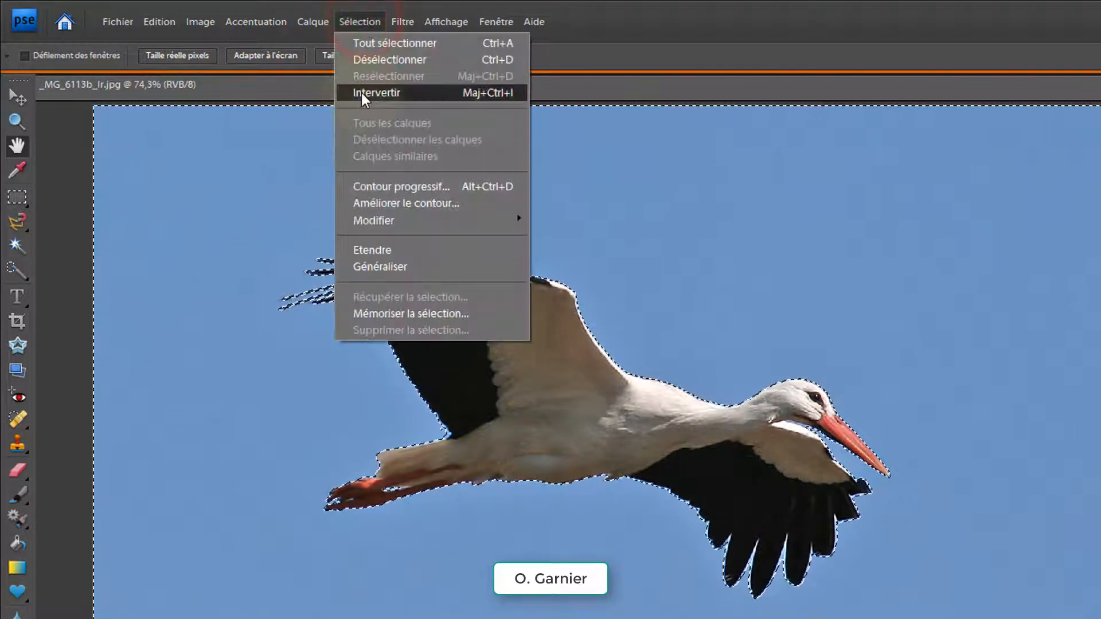
left_click(363, 93)
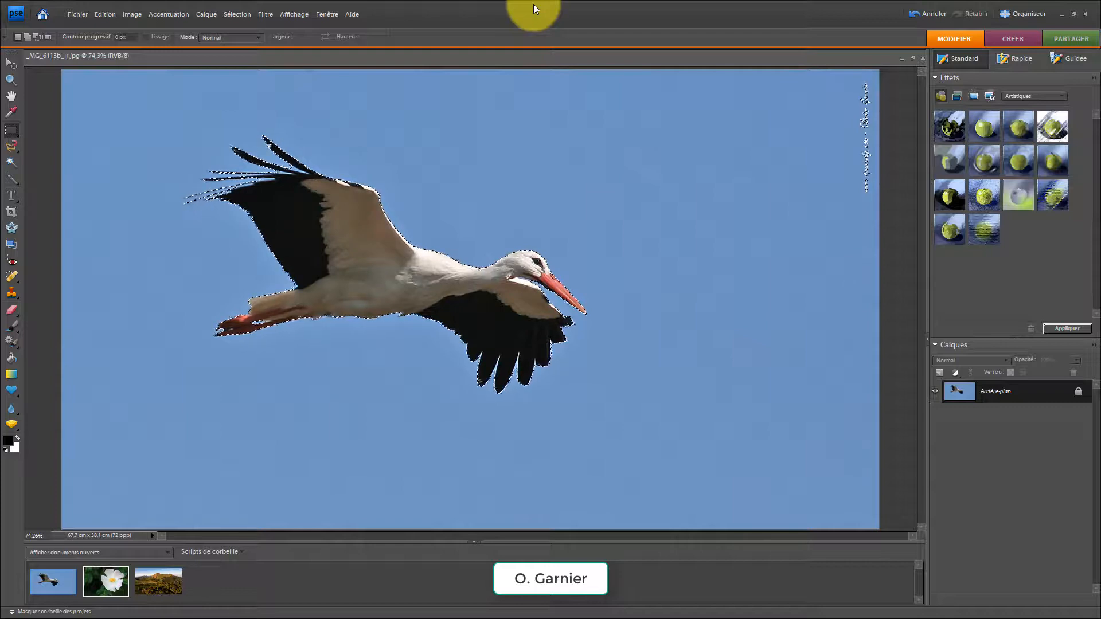
left_click(318, 16)
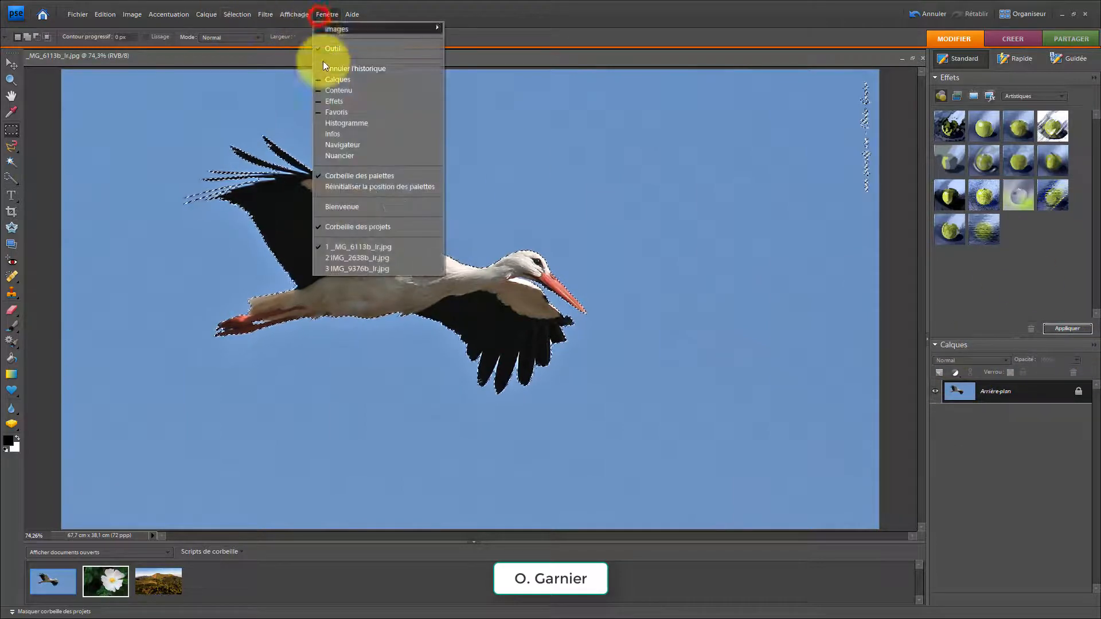
left_click(872, 4)
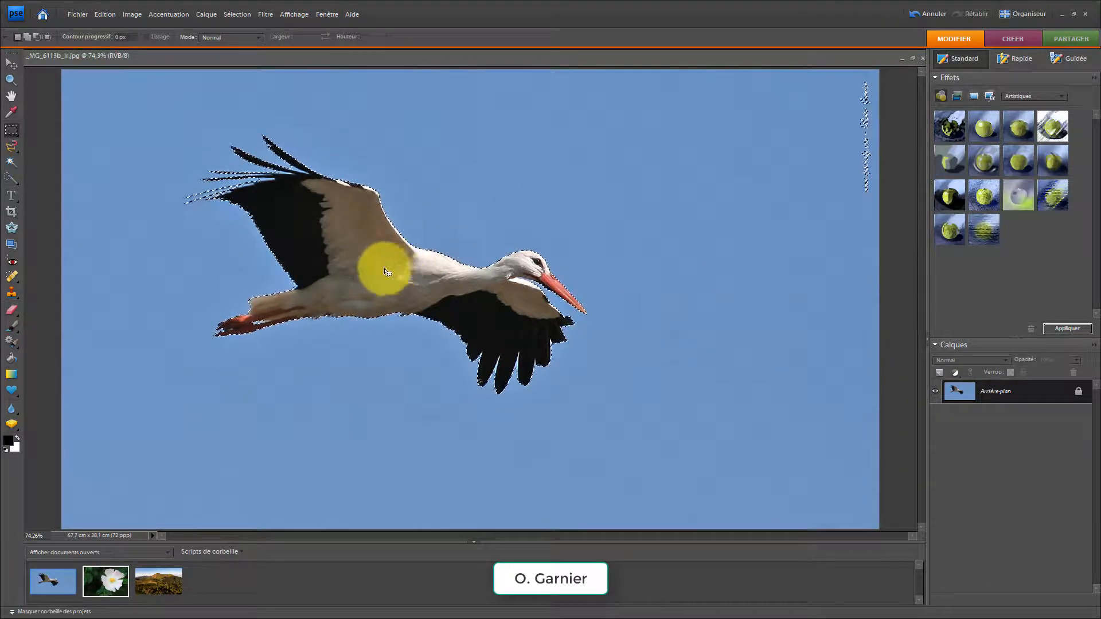
Step: Copy the selected stork, paste it as a new layer and hide the background layer
left_click(103, 17)
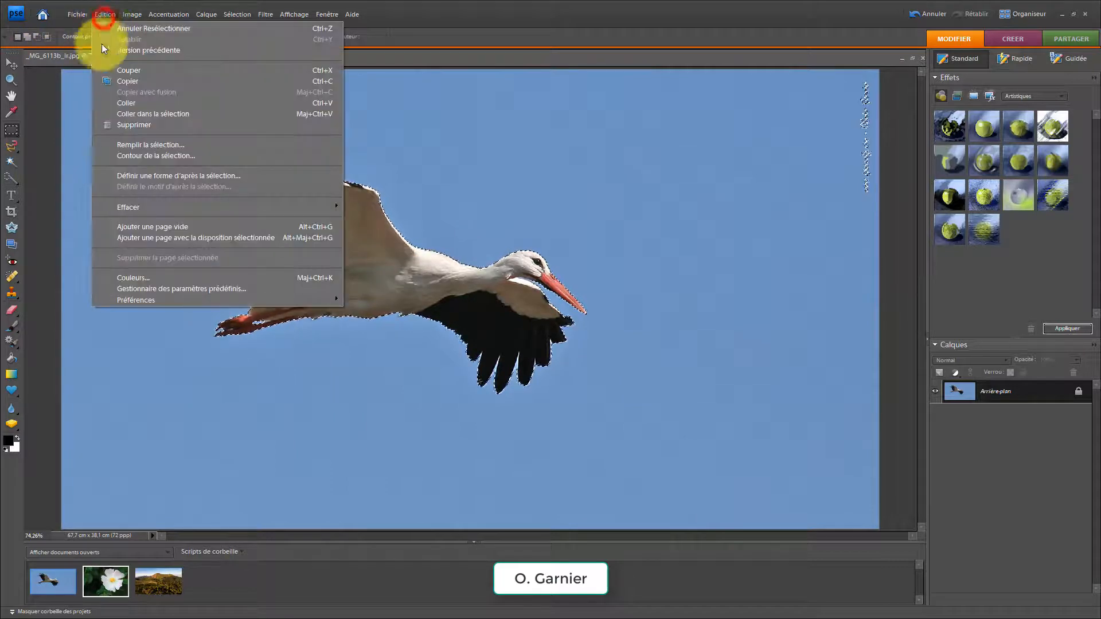
left_click(117, 79)
left_click(110, 16)
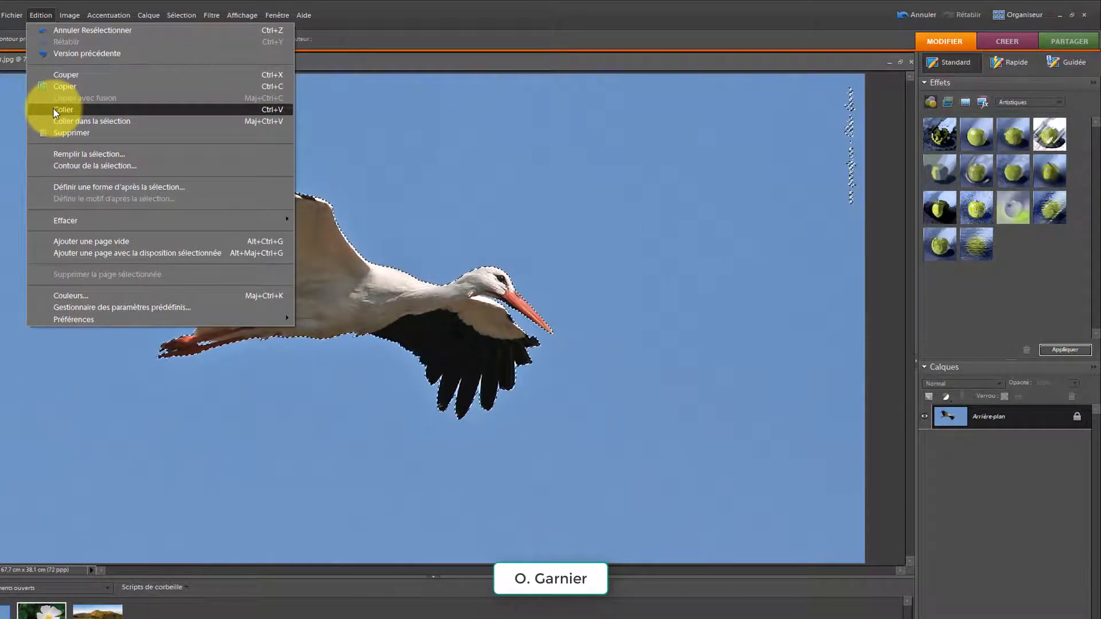
left_click(56, 111)
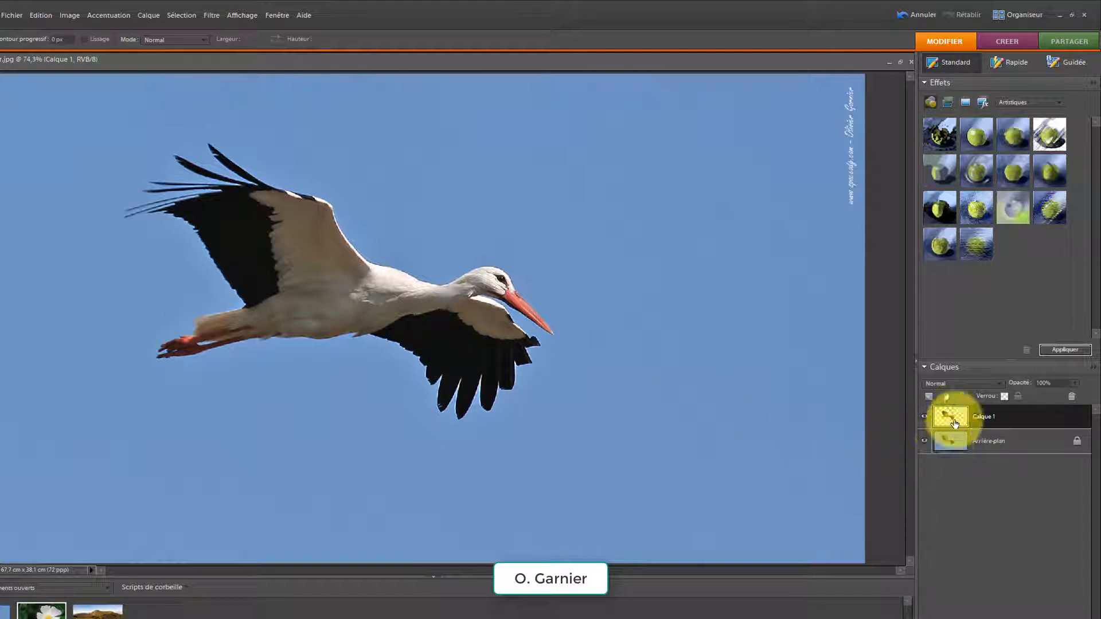
left_click(924, 442)
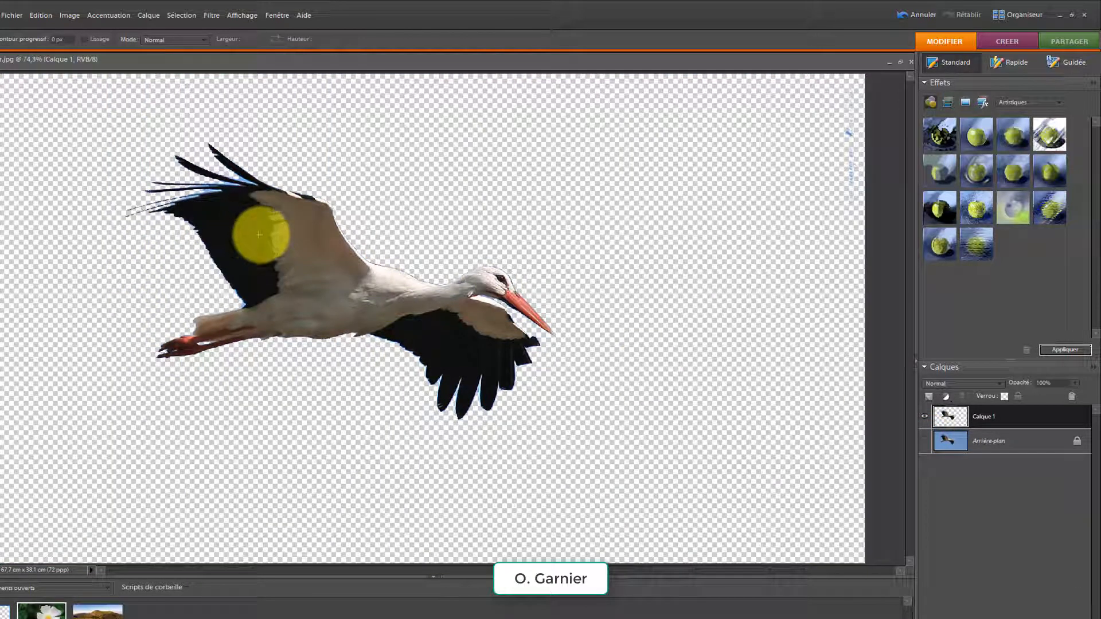
Step: Duplicate the cut-out stork layer Calque 1 and hide the original so only the copy is shown
right_click(1012, 422)
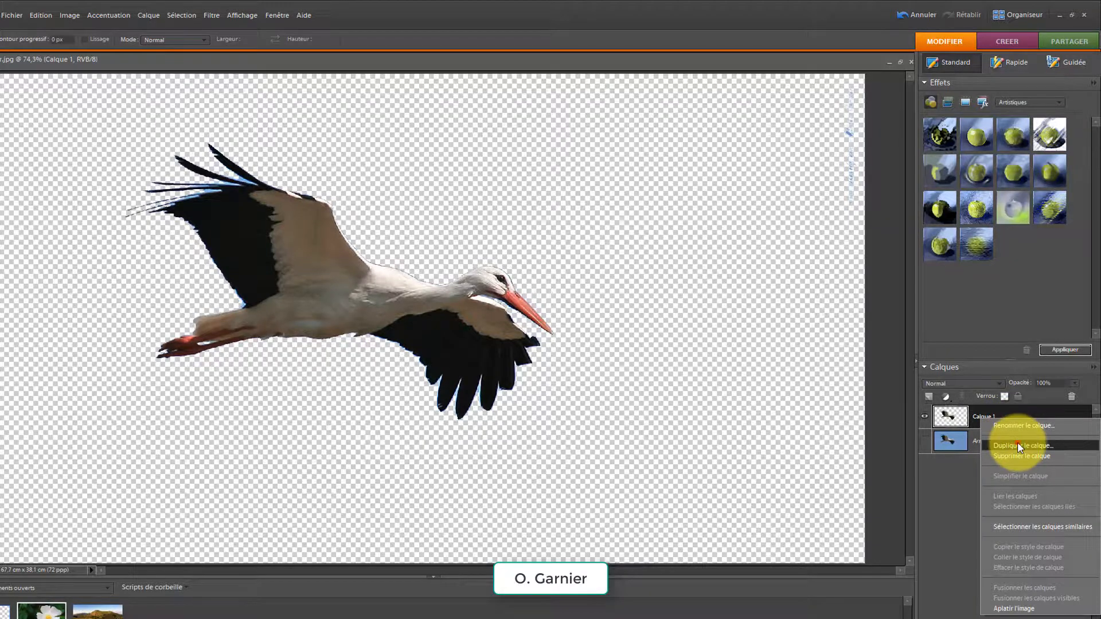
left_click(1017, 442)
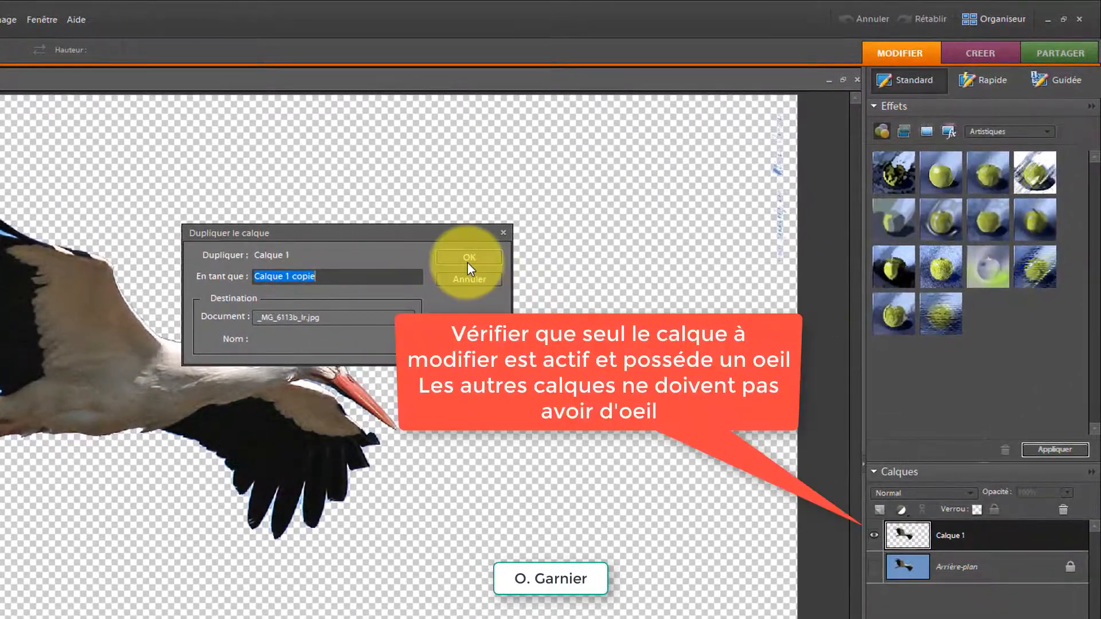
left_click(468, 259)
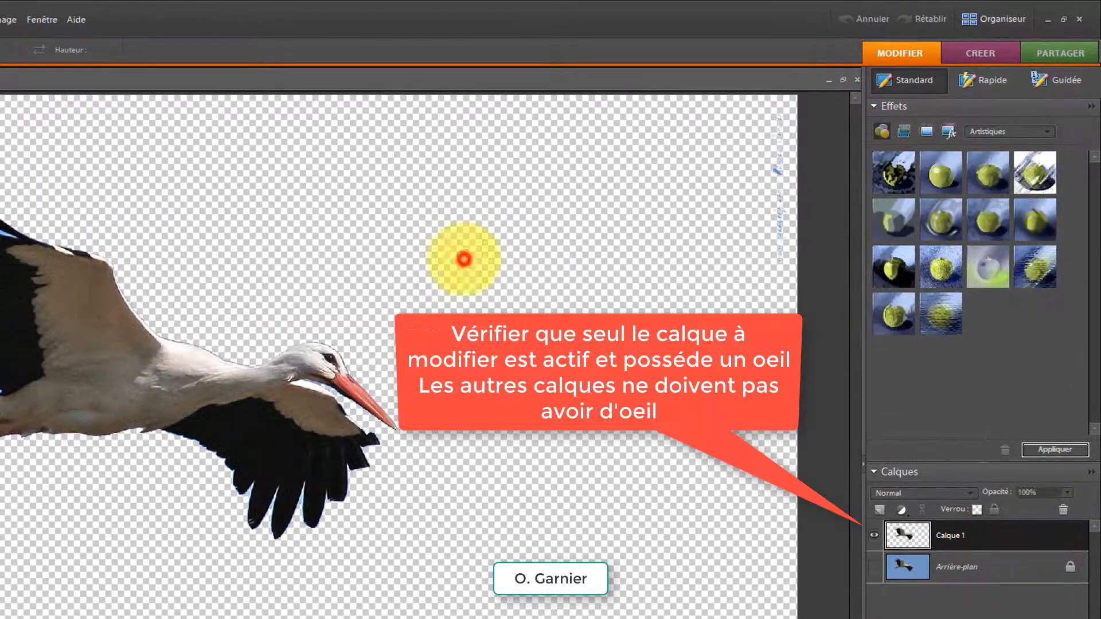
left_click(874, 567)
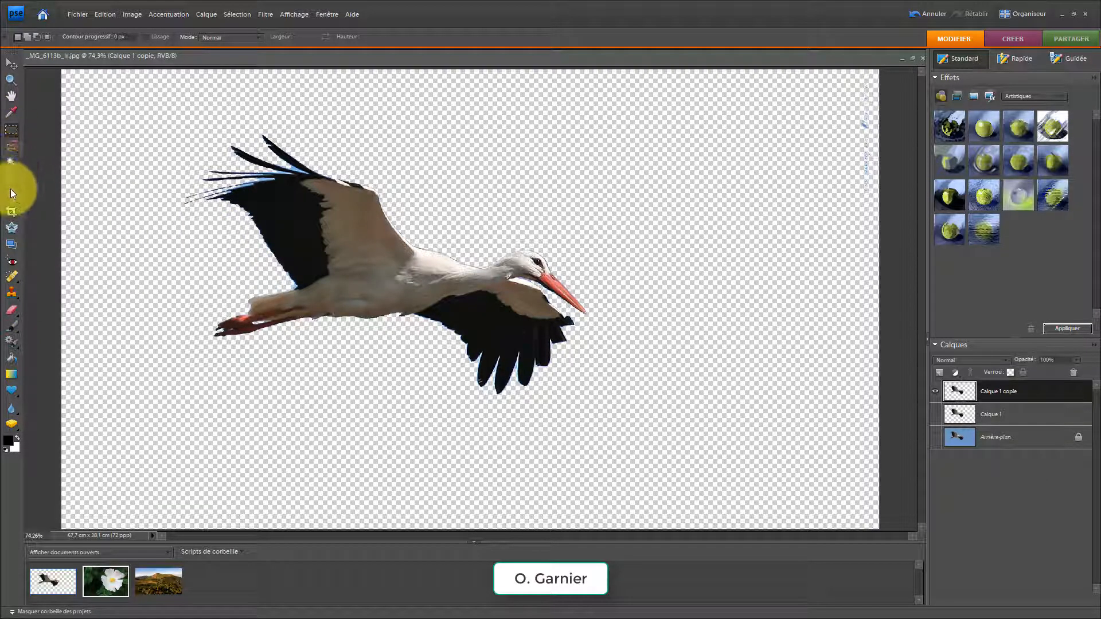
Step: Erase blue sky remnants between the stork's upper wing feathers with a 7 px Eraser on the duplicated layer
left_click(11, 80)
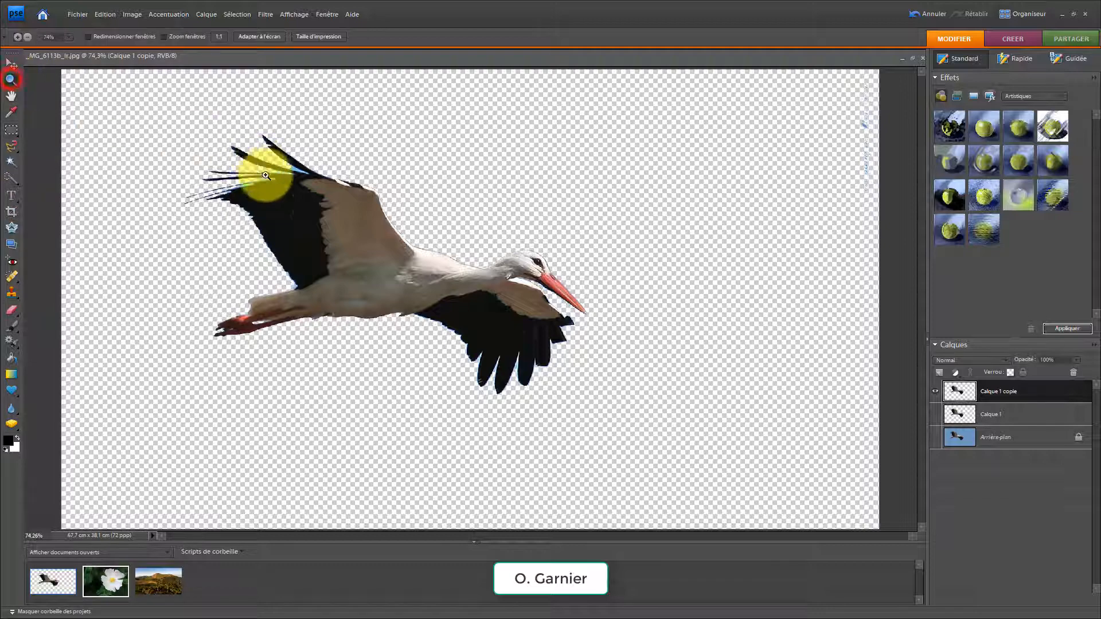
left_click(286, 181)
left_click(289, 182)
left_click(283, 180)
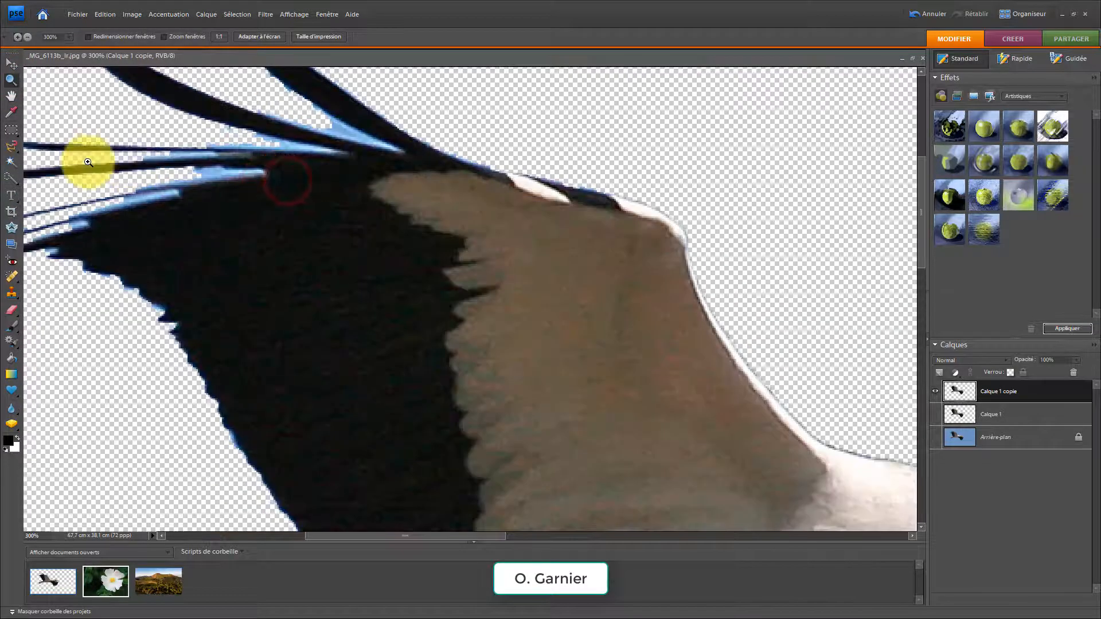
left_click(11, 309)
right_click(213, 151)
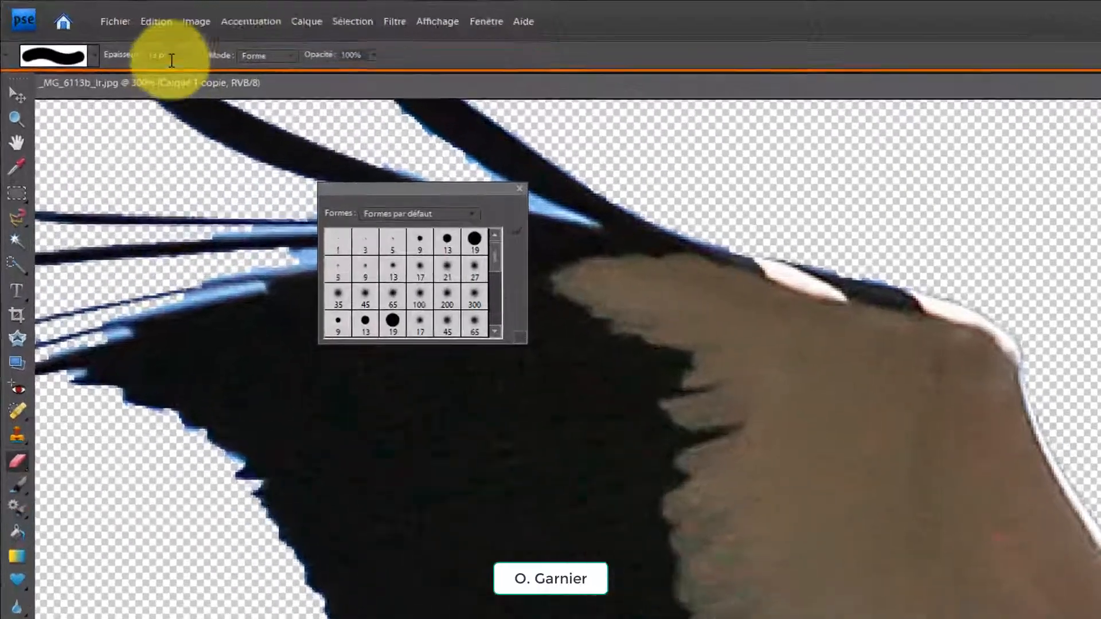
mouse_move(172, 59)
left_mouse_down()
mouse_move(110, 59)
mouse_move(129, 69)
left_mouse_up()
mouse_move(567, 214)
left_mouse_down()
mouse_move(474, 153)
mouse_move(533, 232)
mouse_move(651, 237)
mouse_move(328, 282)
mouse_move(363, 300)
mouse_move(252, 314)
left_mouse_up()
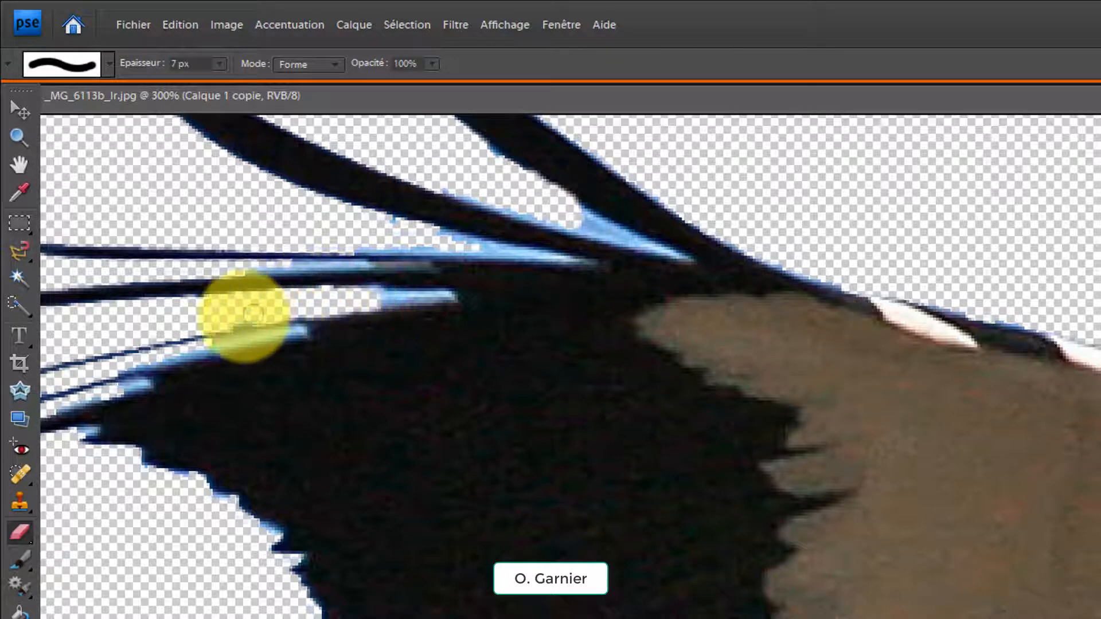
Step: Set the Eraser to 3 px and erase the blue sky remnants in the gap below the second large wing feather
left_click(184, 62)
type("3")
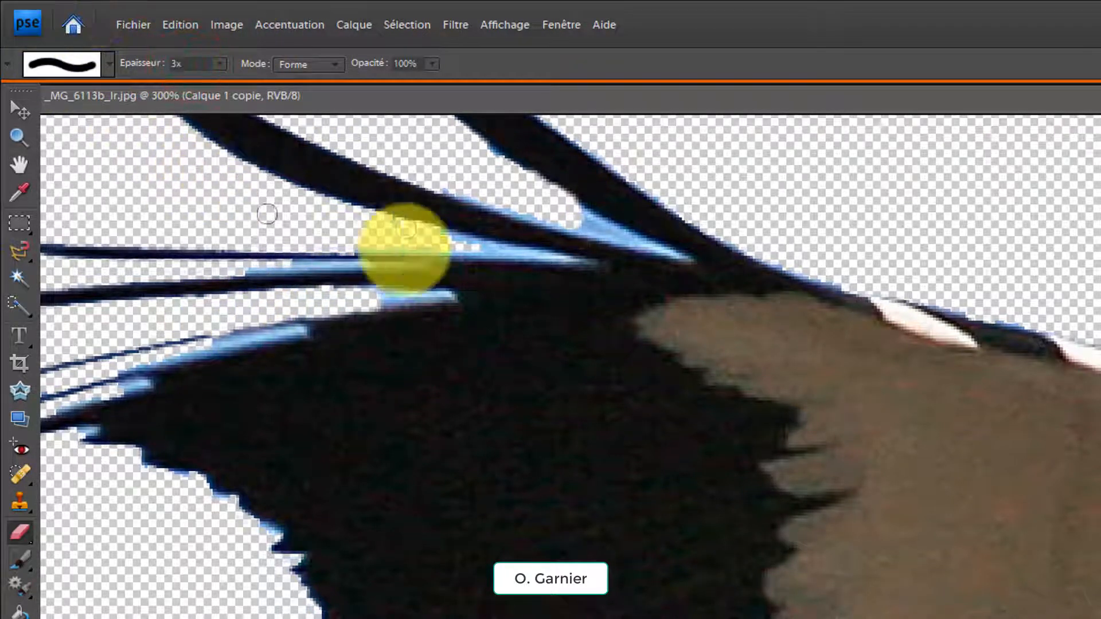
left_click(189, 62)
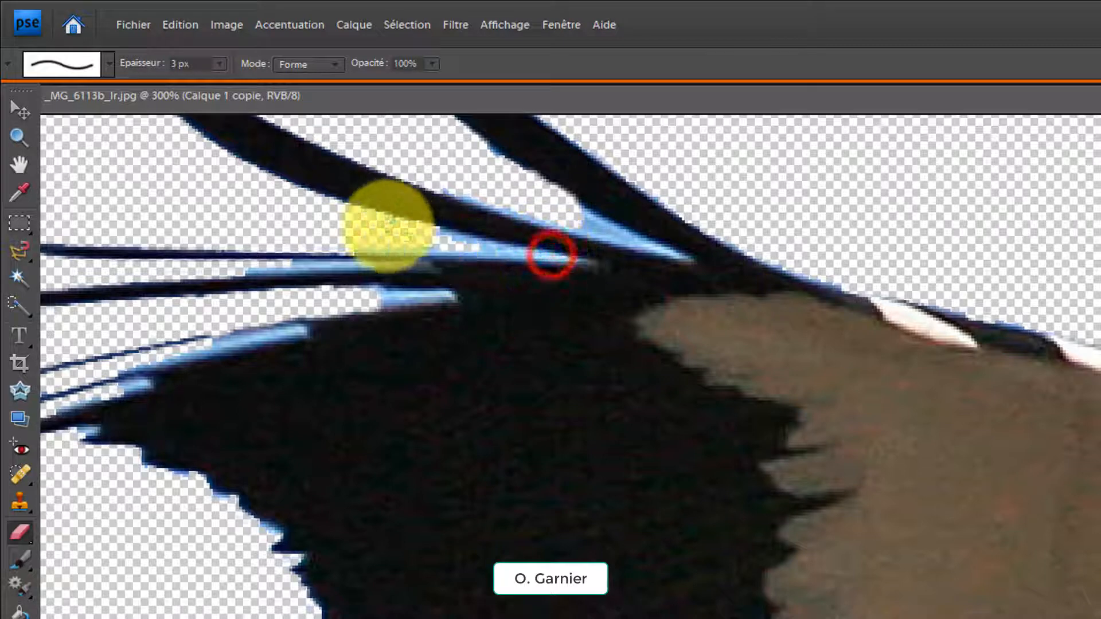
left_click(385, 221, "shift")
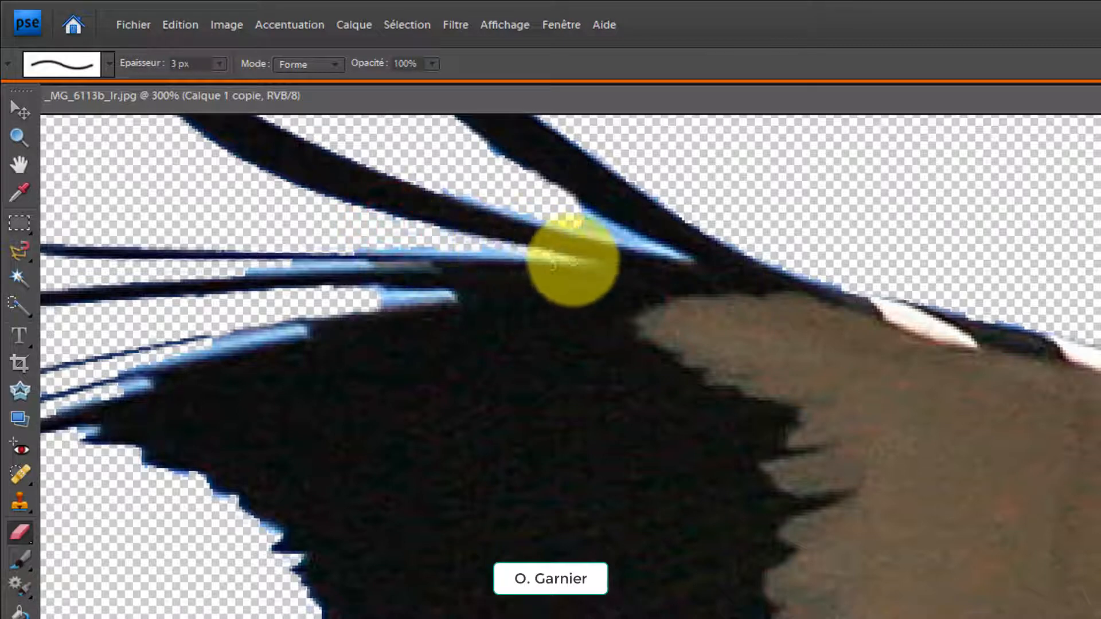
left_click(571, 256)
left_click(439, 238, "shift")
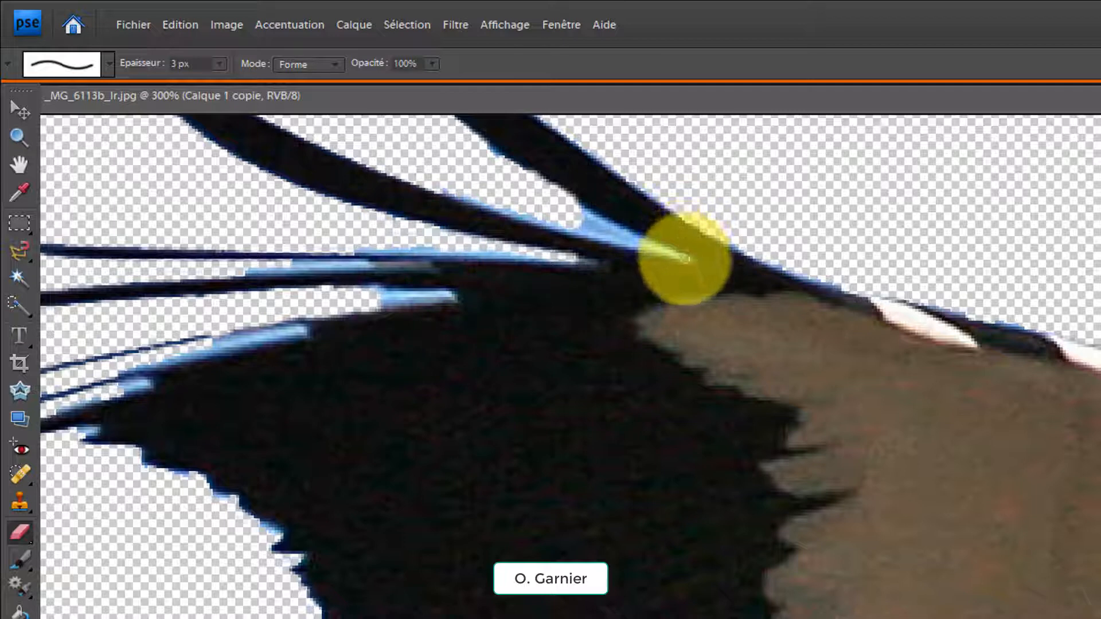
Step: Erase the blue remnants in the narrow gap between the two uppermost wing feathers and along the edges of the feathers beneath
left_click(683, 258)
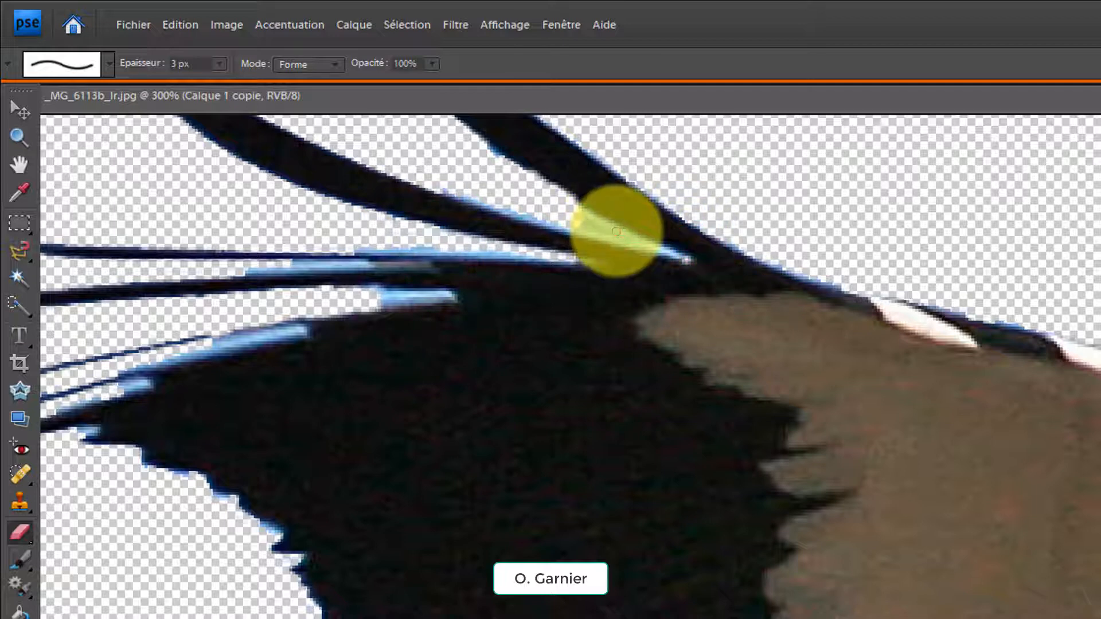
left_click(616, 229)
left_click(563, 205)
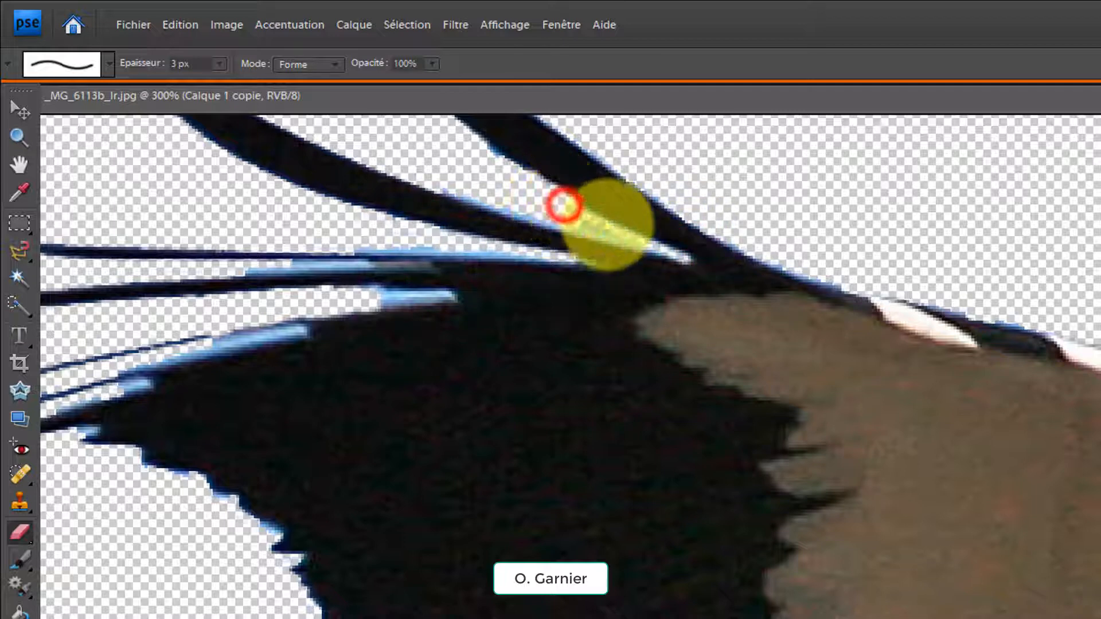
left_click(652, 243)
left_click(558, 224)
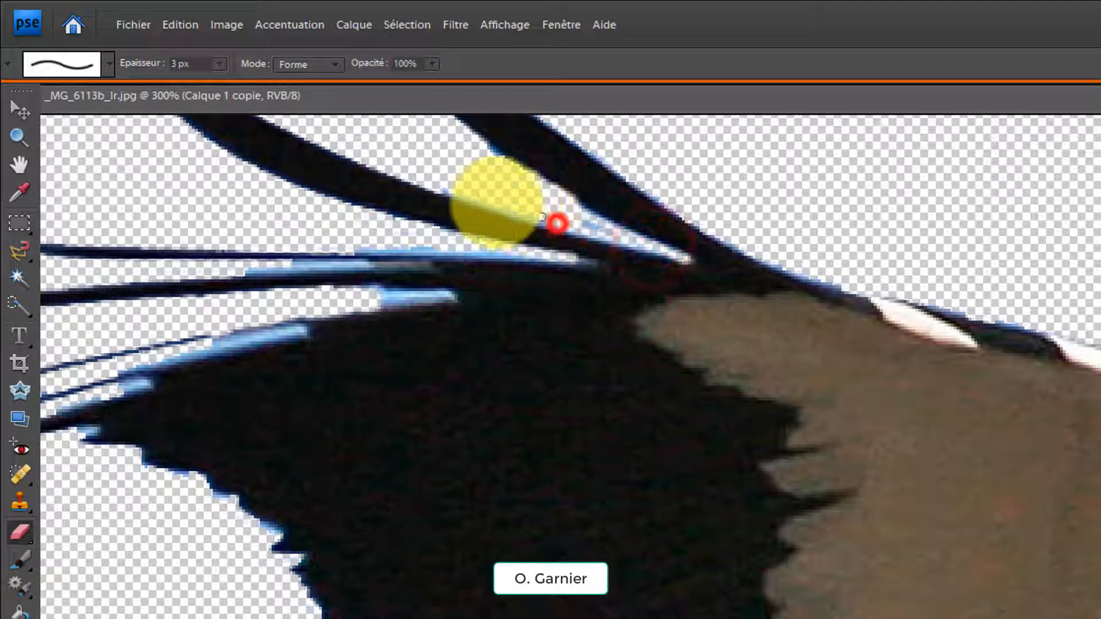
left_click(472, 189)
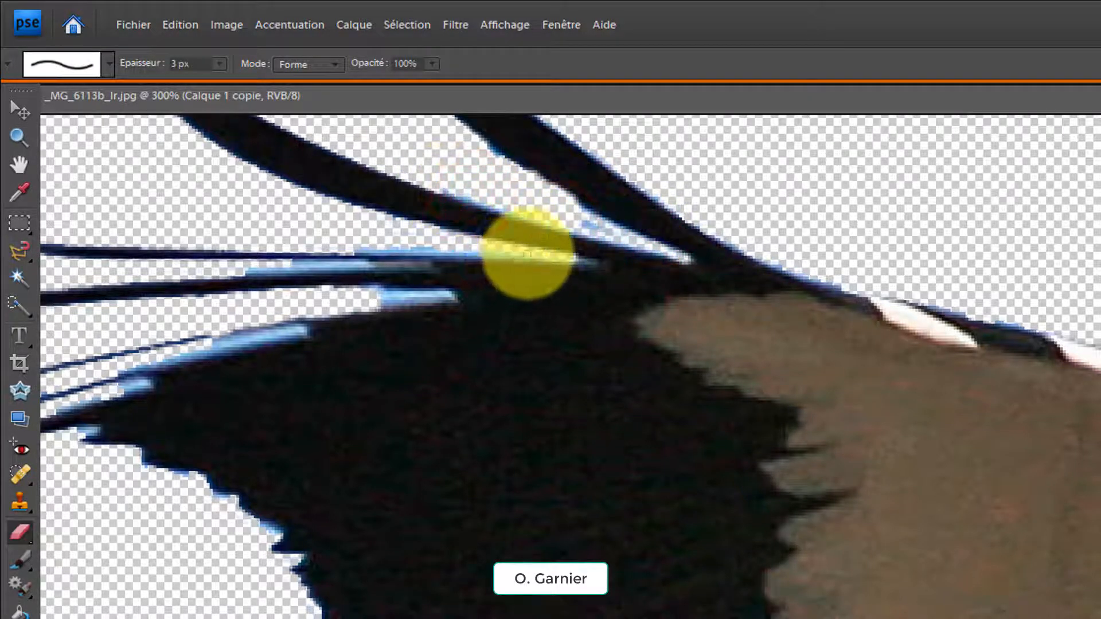
left_click(527, 252)
left_click(369, 239)
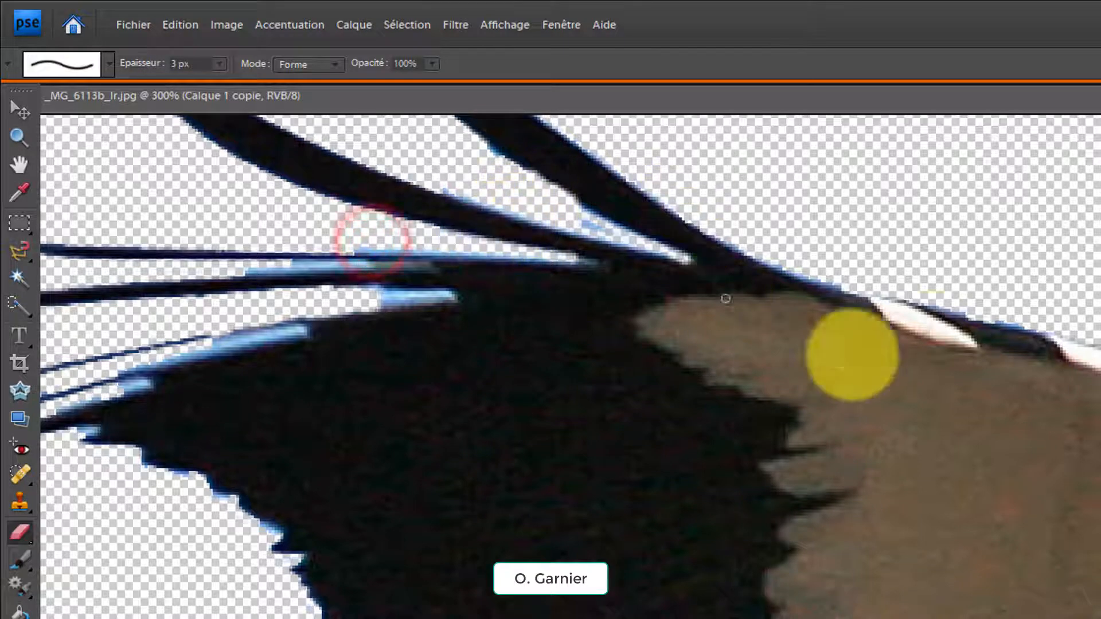
Step: Erase the sky remnants between the stork's head and the front edge of its lower wing
left_click_drag(1100, 618, 870, 482)
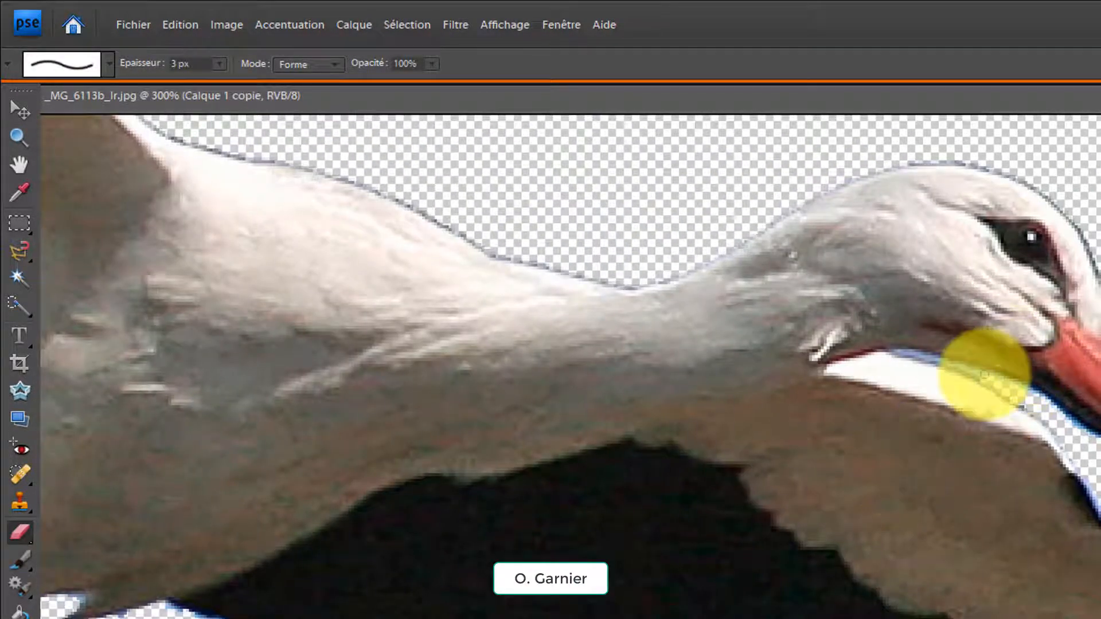
left_click(972, 371)
left_click(989, 384)
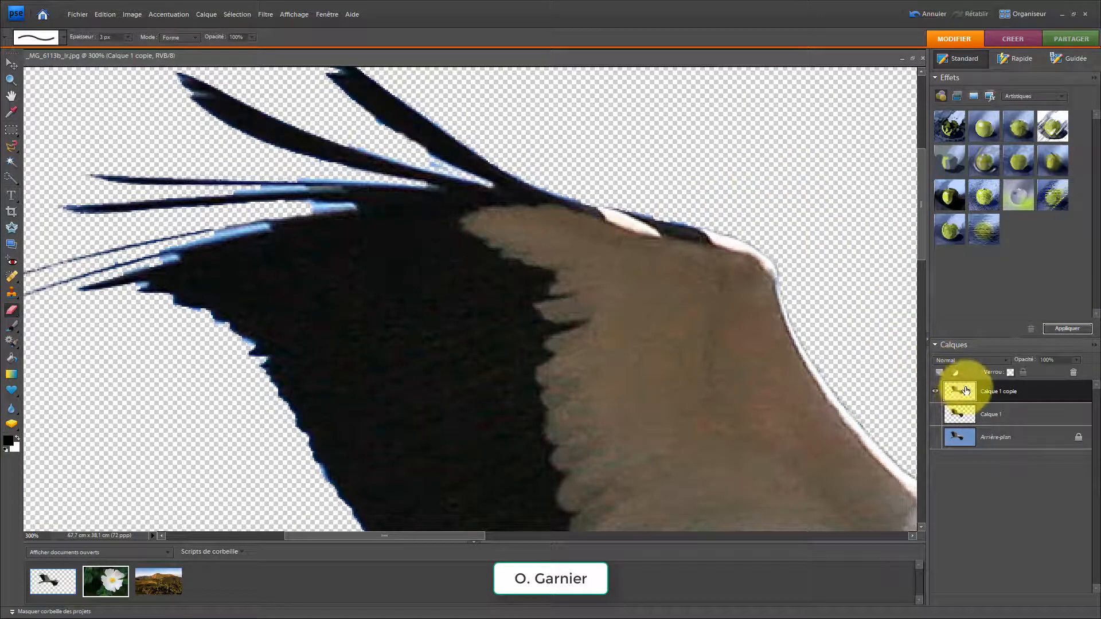
Step: Copy the stork layer Calque 1 copie into the mountain landscape IMG_9376b_lr.jpg with the Move tool and maximize that image
left_click(1039, 385)
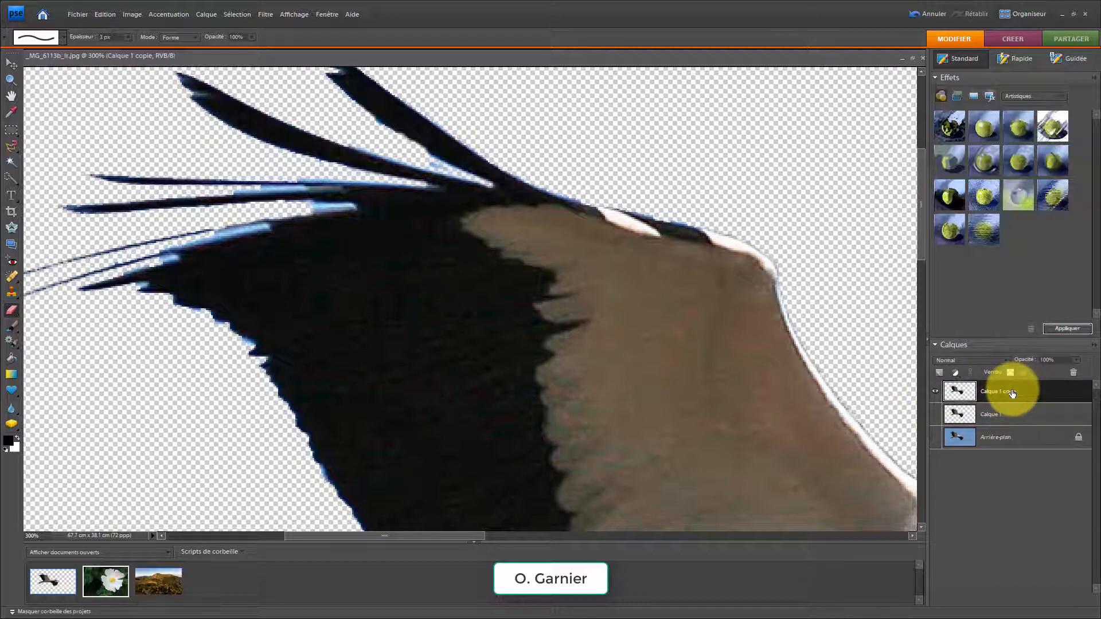
left_click(912, 58)
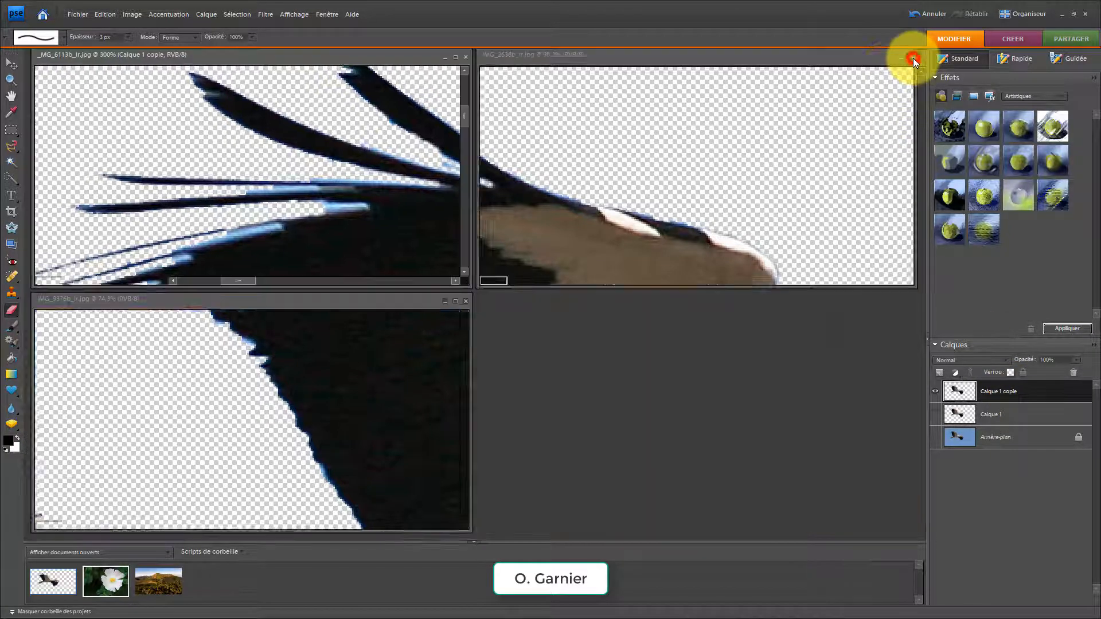
left_click(11, 61)
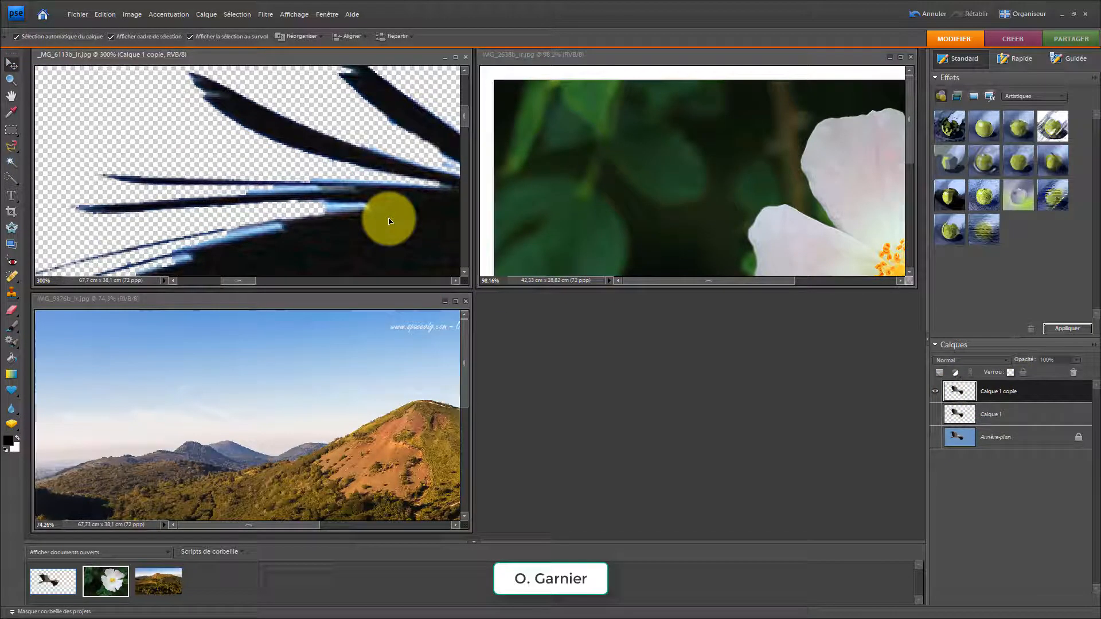
left_click_drag(389, 221, 275, 380)
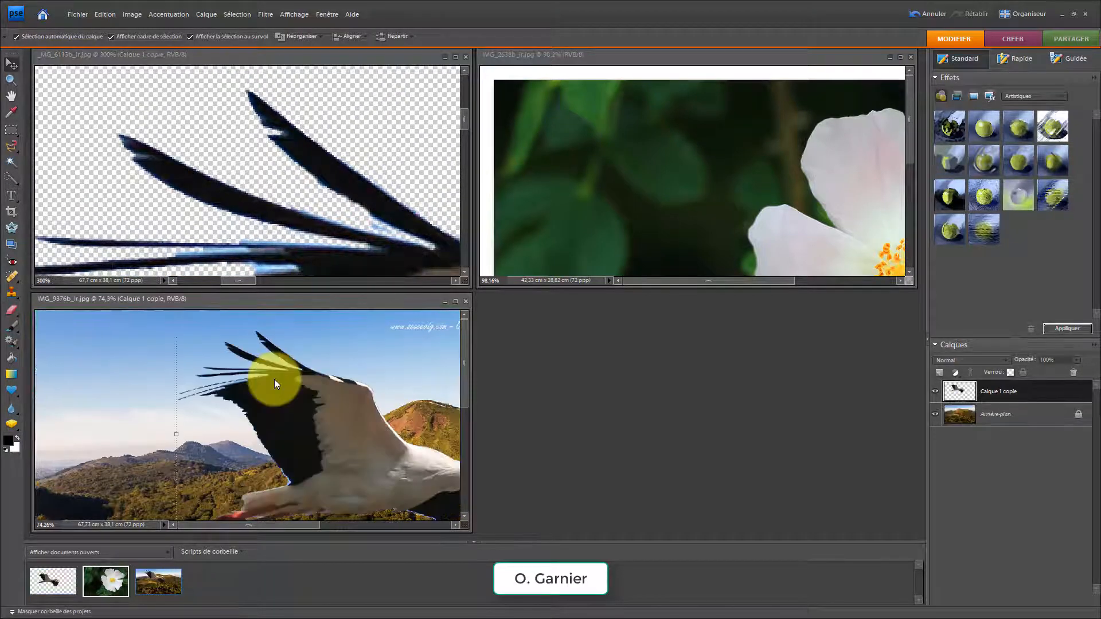
left_click(455, 301)
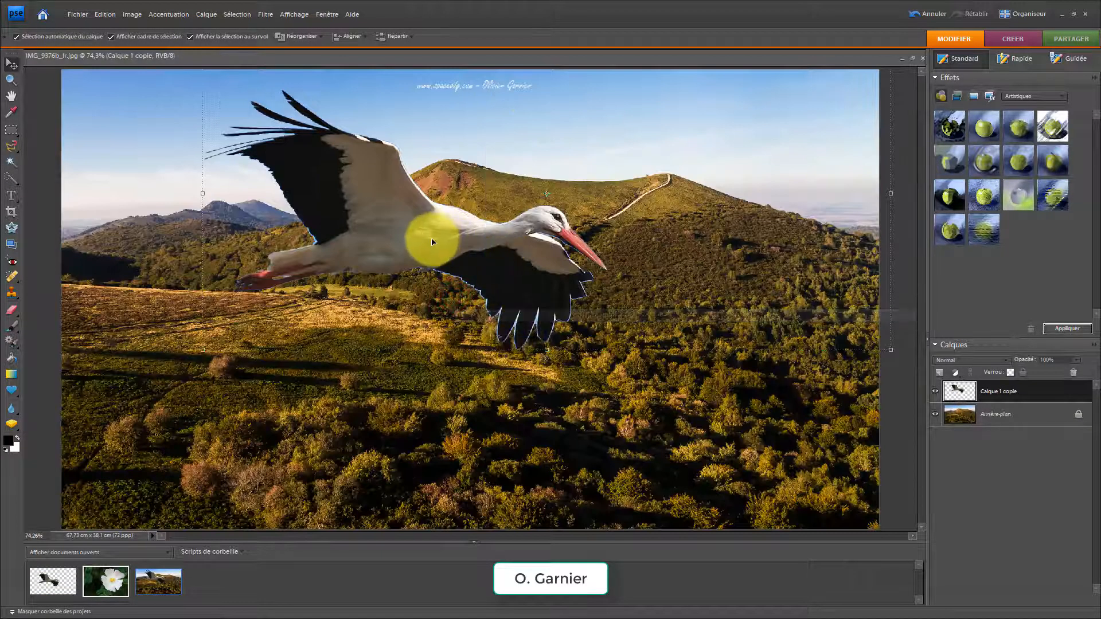
Step: Scale the stork proportionally to about 36% and place it in the sky above the distant hills at the landscape's upper left
left_click_drag(431, 237, 351, 283)
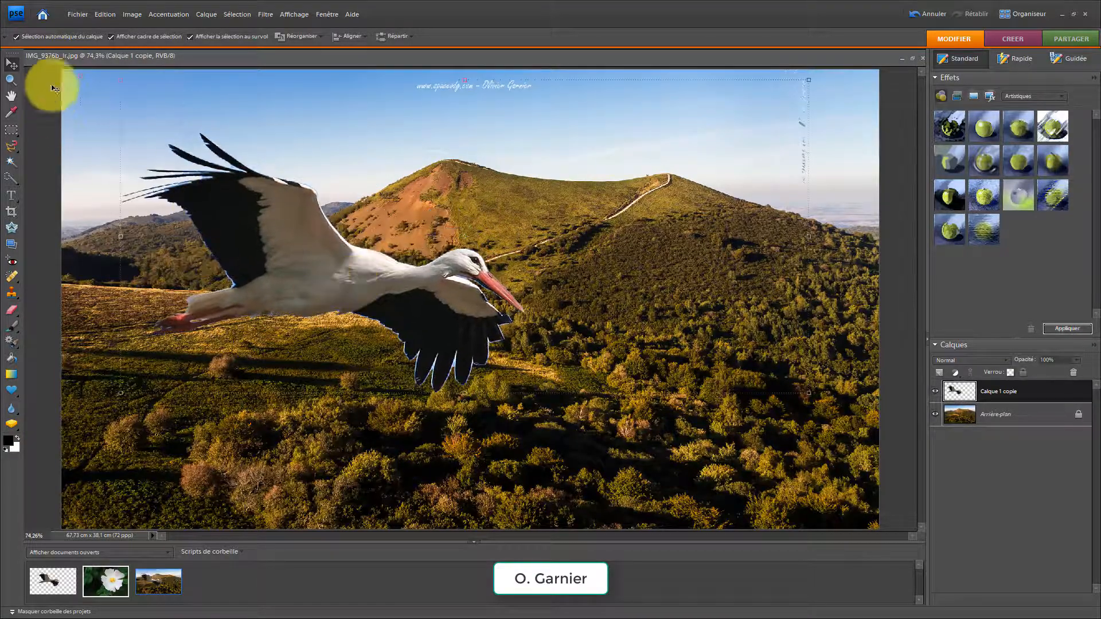
left_click_drag(121, 78, 153, 115)
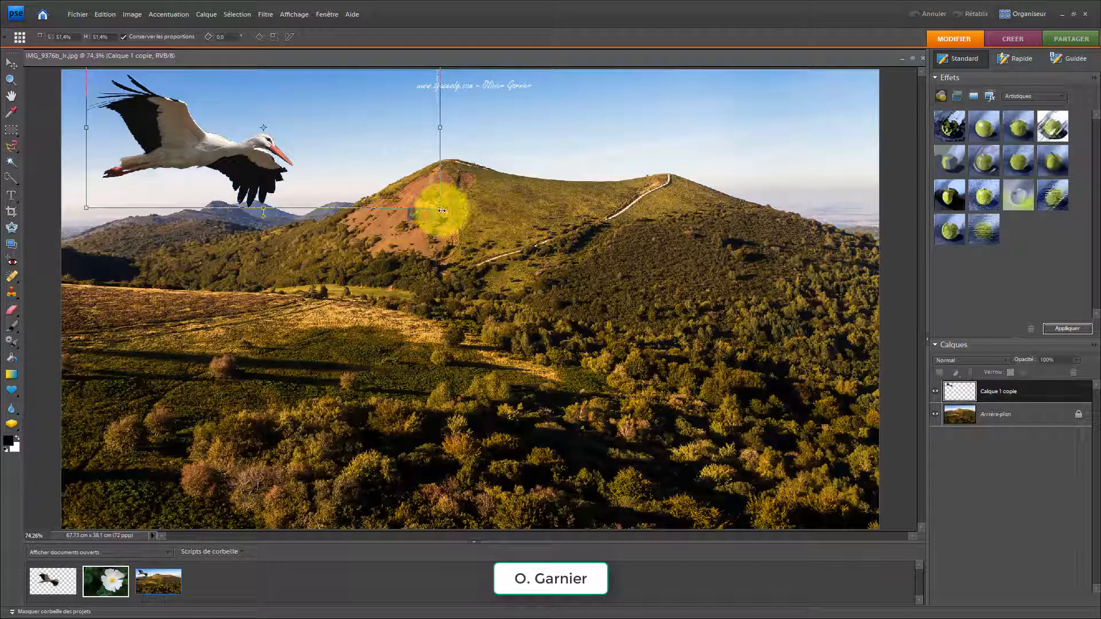
left_click_drag(438, 207, 350, 172)
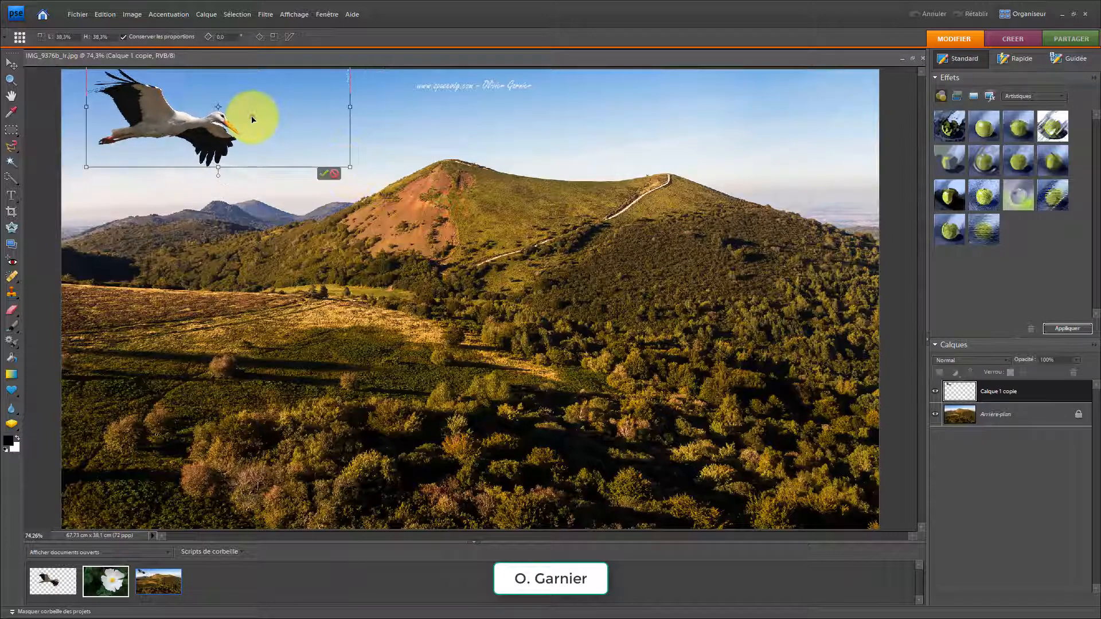
mouse_move(253, 116)
left_mouse_down()
mouse_move(282, 129)
mouse_move(254, 130)
left_mouse_up()
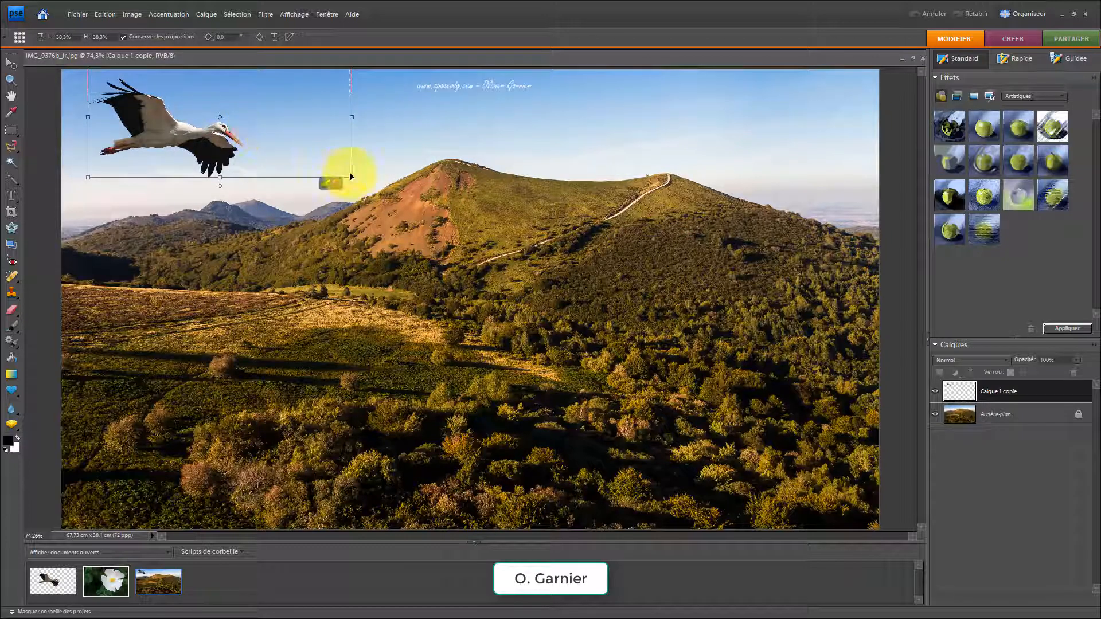
left_click_drag(350, 176, 337, 172)
left_click_drag(288, 140, 285, 145)
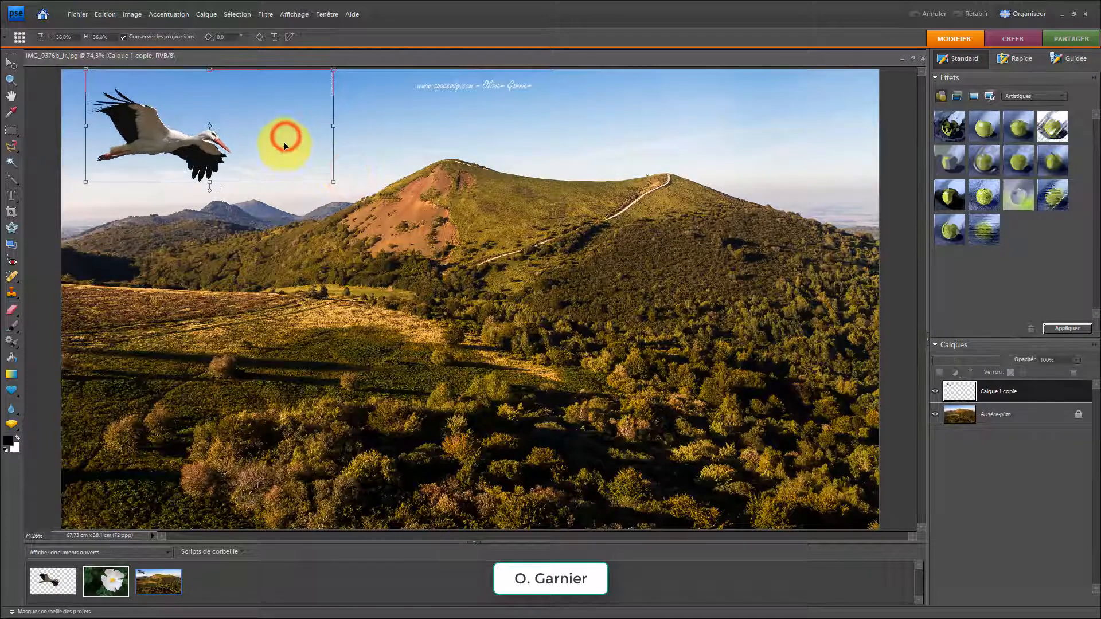
key("Return")
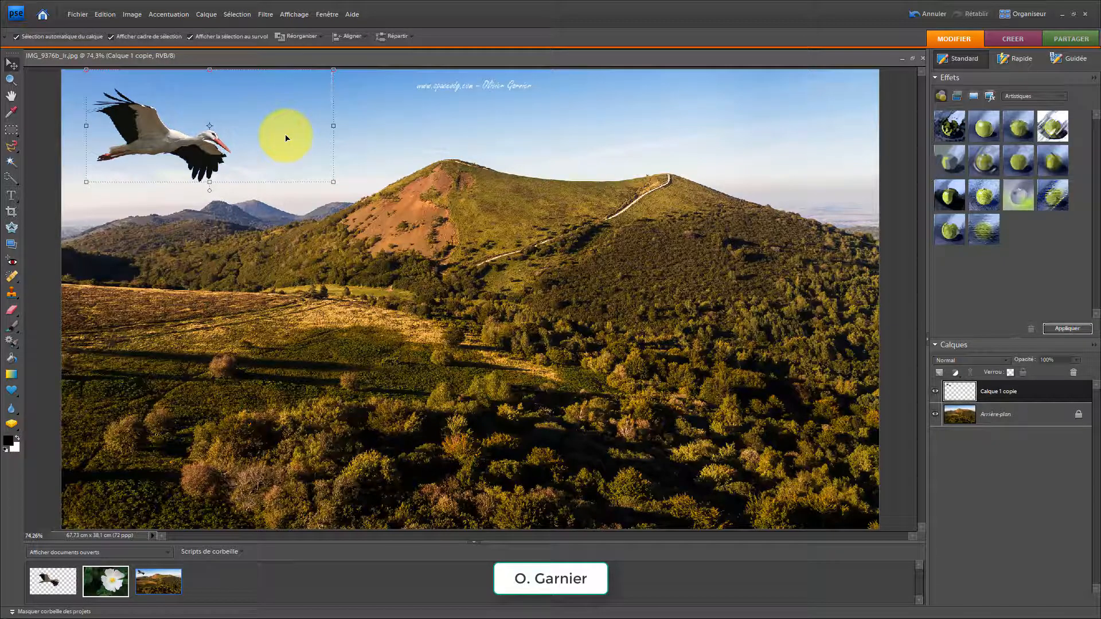
Step: Examine the stork's wing tips, legs and body outline at 600% zoom for leftover blue fringes
left_click(10, 83)
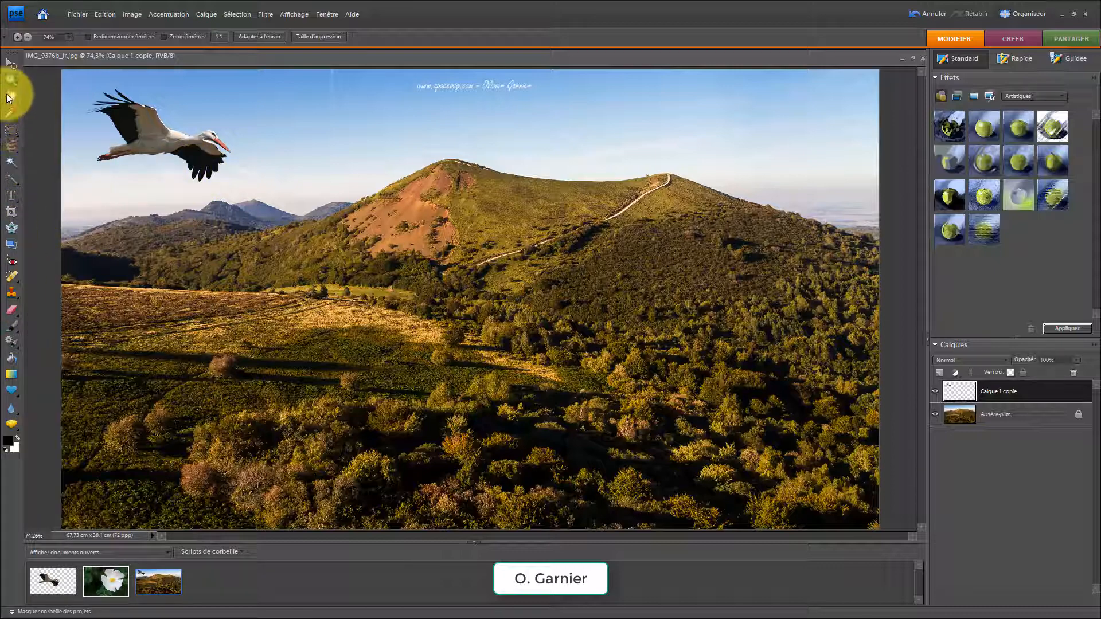
left_click(202, 167)
left_click(202, 167)
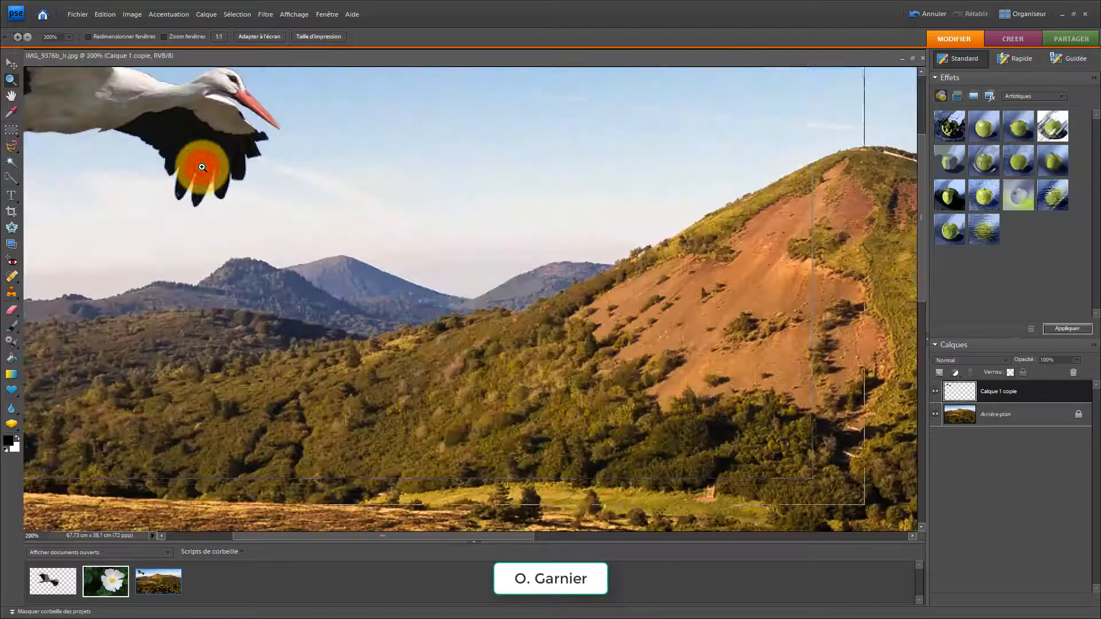
left_click(202, 167)
left_click(202, 167)
left_click(208, 202)
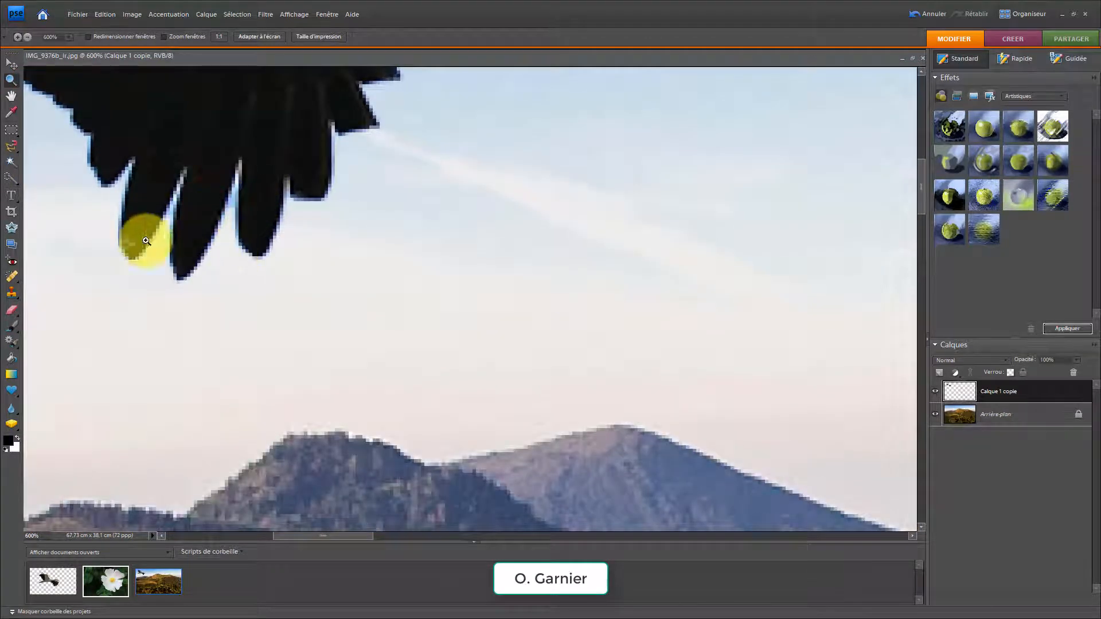
mouse_move(201, 166)
left_mouse_down()
mouse_move(459, 285)
mouse_move(472, 268)
mouse_move(649, 327)
left_mouse_up()
left_click_drag(400, 166, 649, 212)
left_click_drag(470, 176, 541, 204)
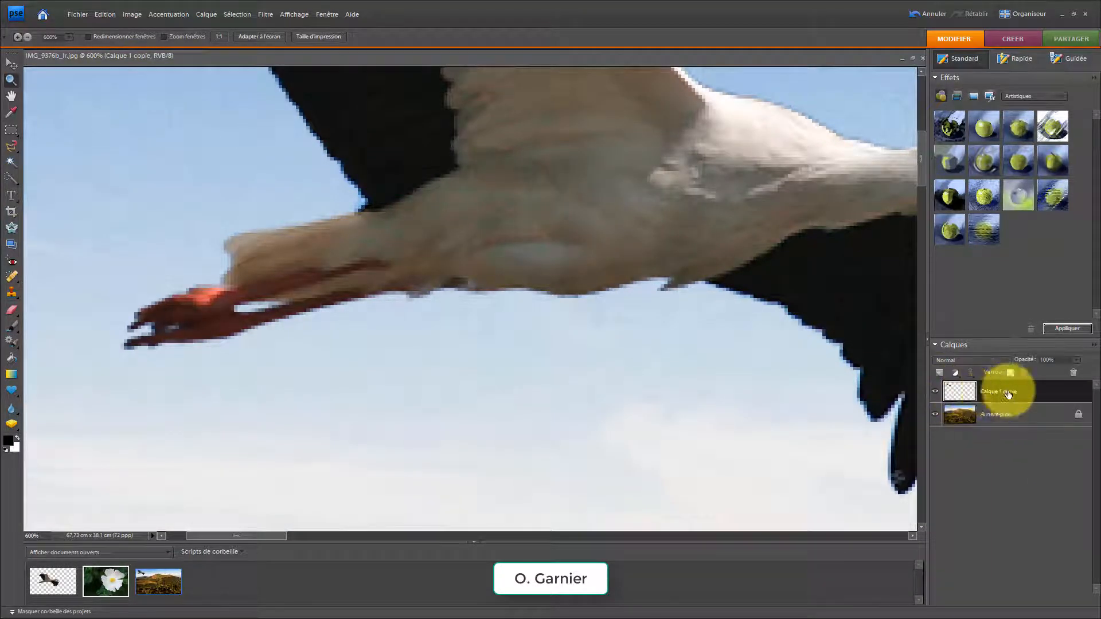
Step: Rename the stork layer to Cigogne and hide the landscape background layer
double_click(989, 396)
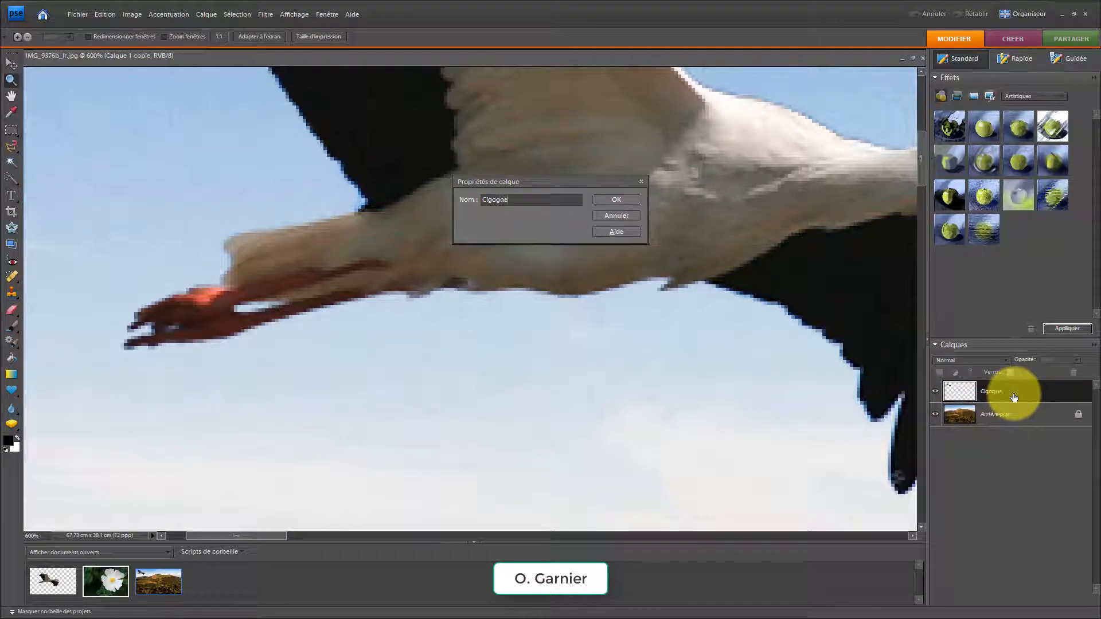
key("Return")
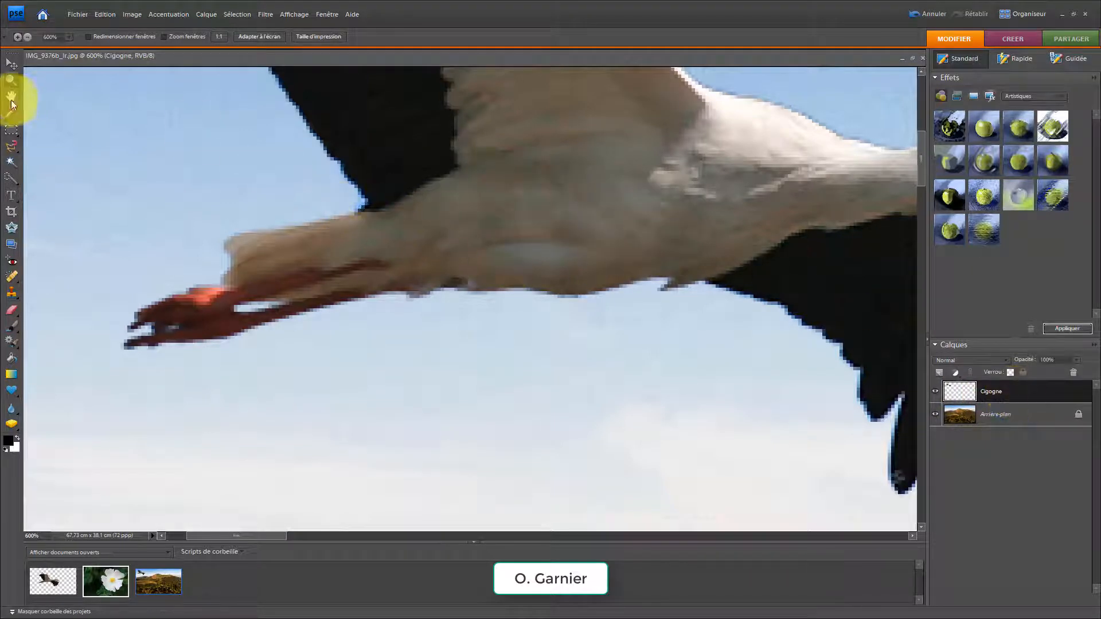
left_click(935, 414)
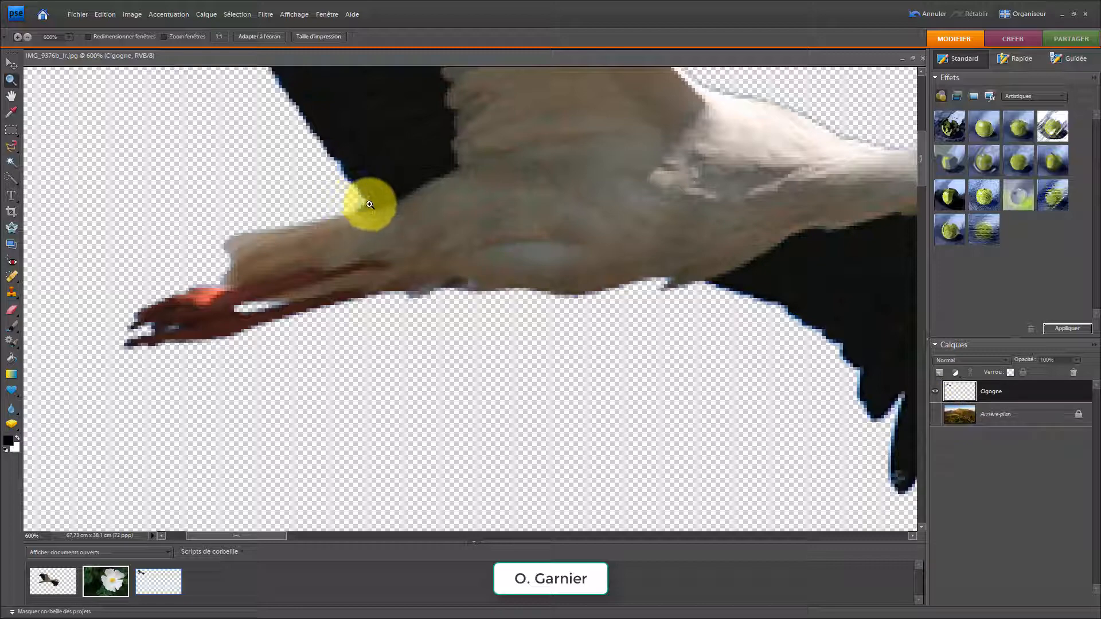
left_click(935, 414)
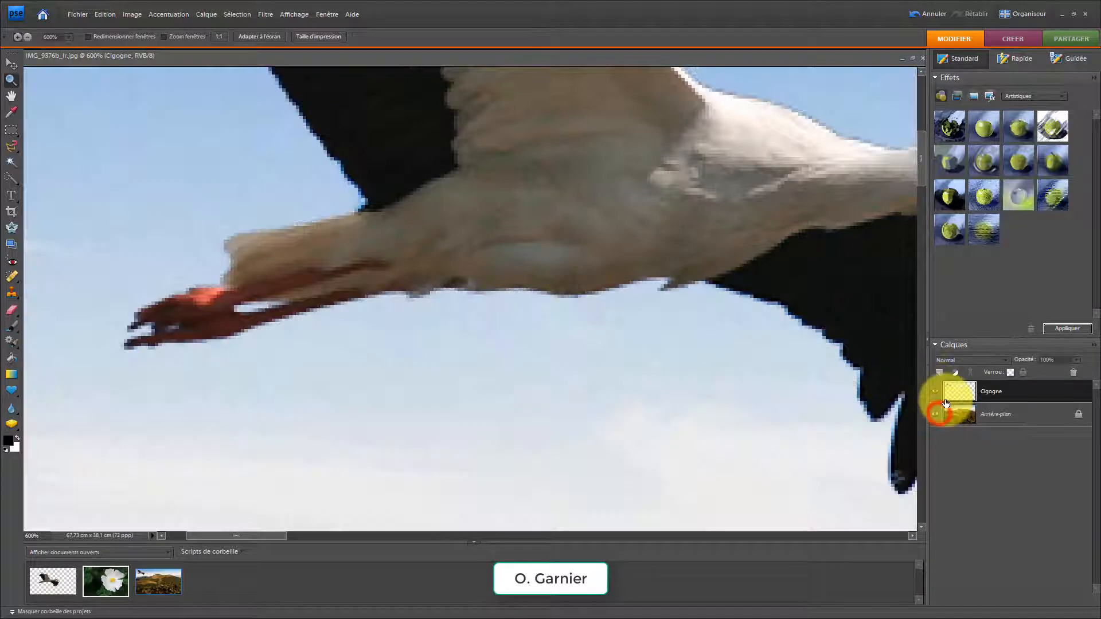
left_click(937, 413)
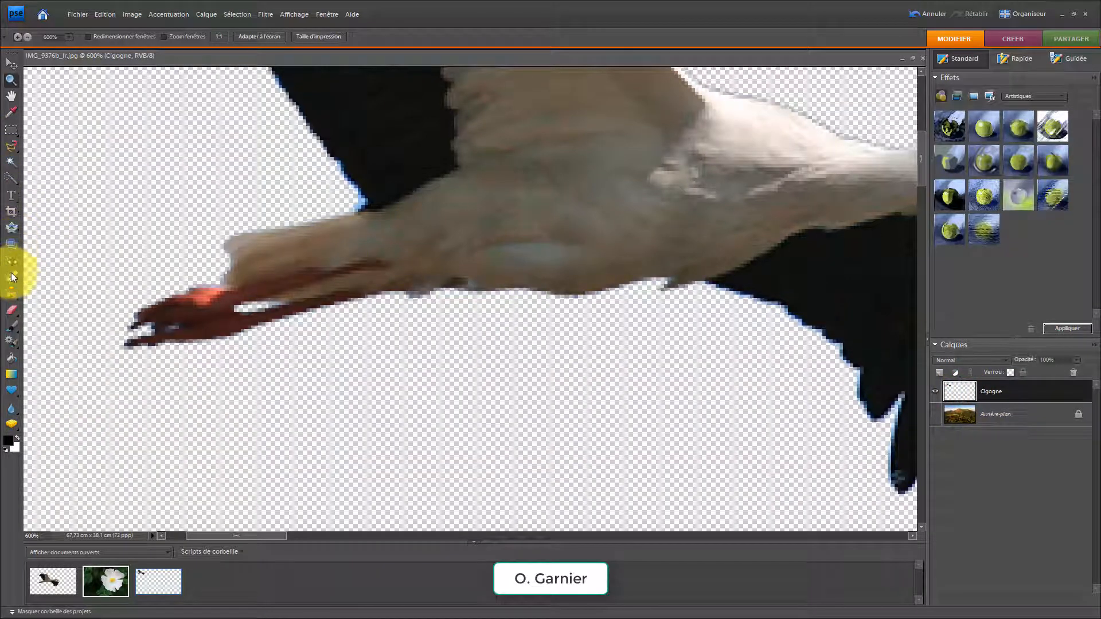
Step: Erase the blue fringe where the upper wing meets the stork's tail with the 3 px Eraser, and show the landscape layer again
left_click(13, 310)
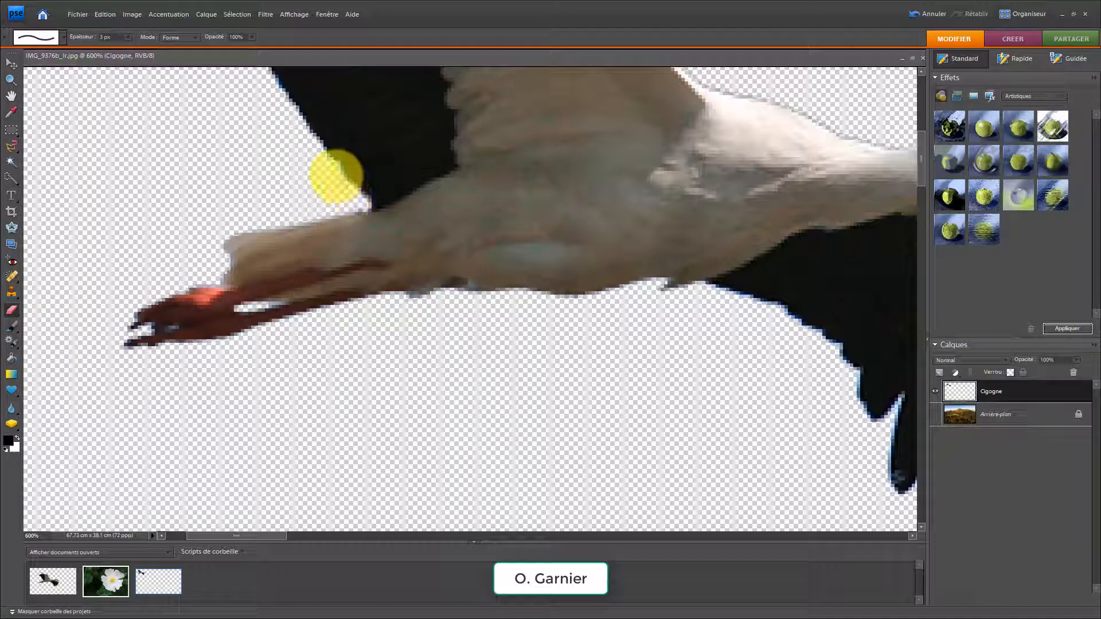
left_click_drag(818, 445, 460, 307)
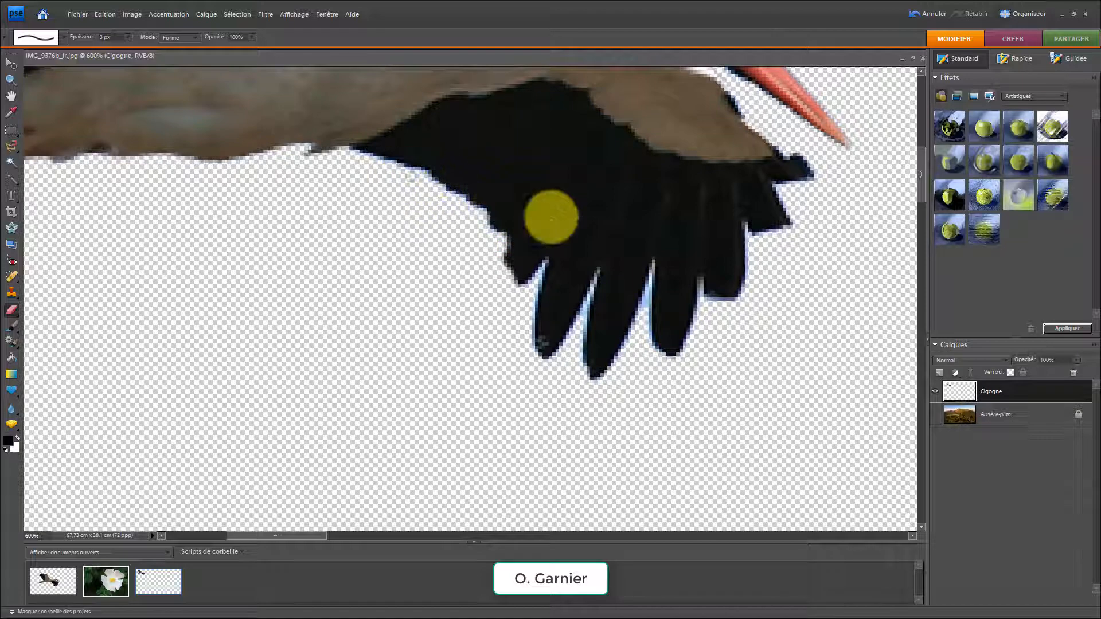
left_click(930, 415)
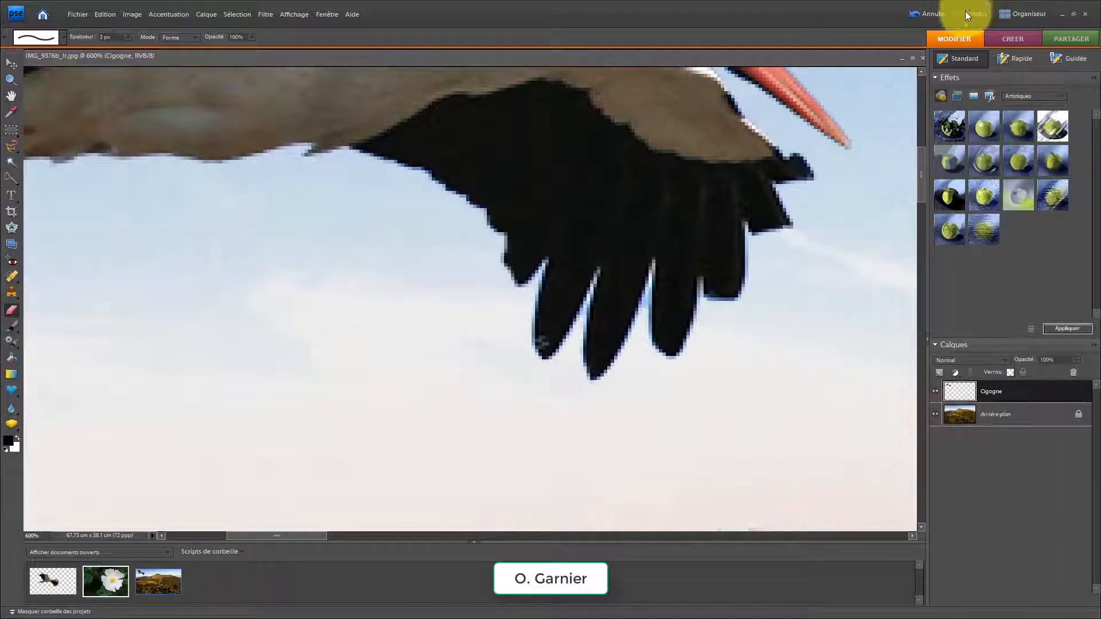
left_click(916, 60)
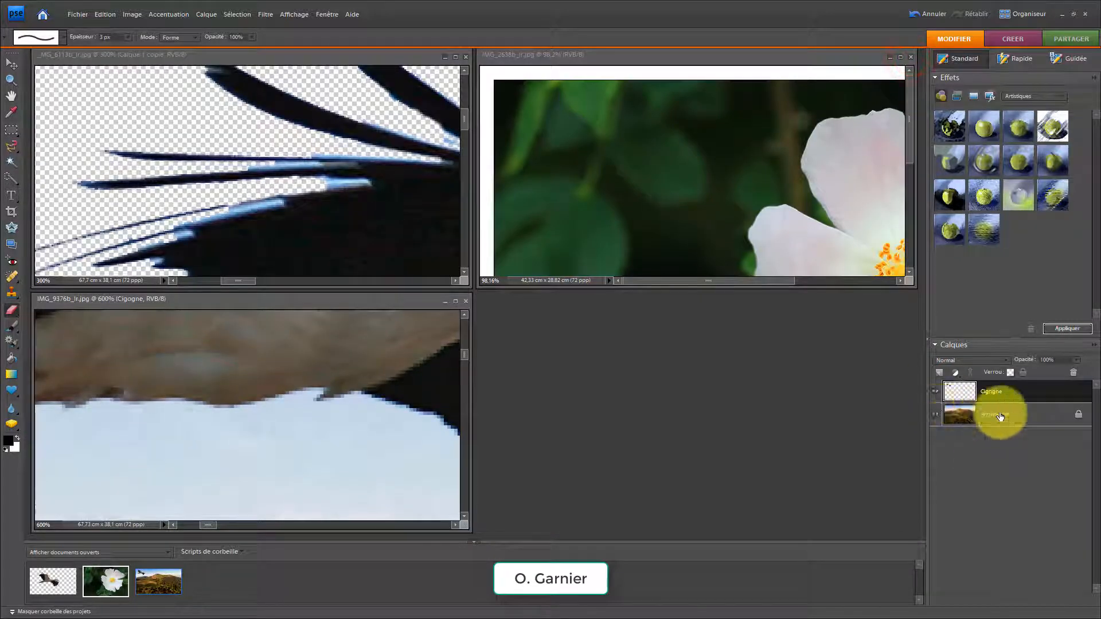
Step: Select the whole white flower in IMG_2638b_lr.jpg, including all petals and the yellow centre, with the Quick Selection tool
left_click(570, 56)
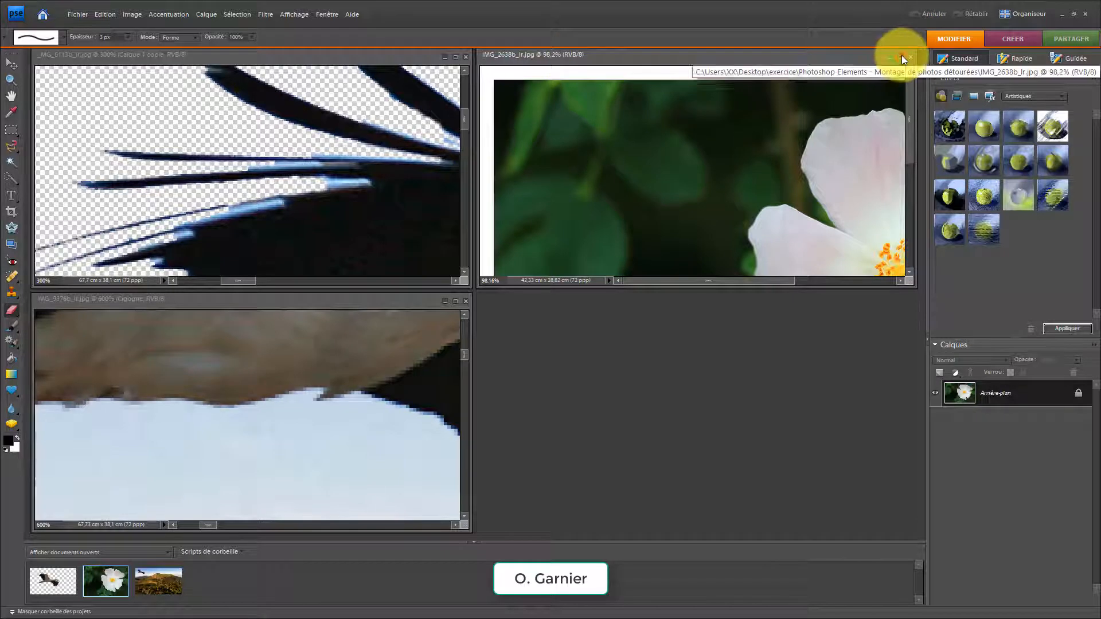
left_click(898, 57)
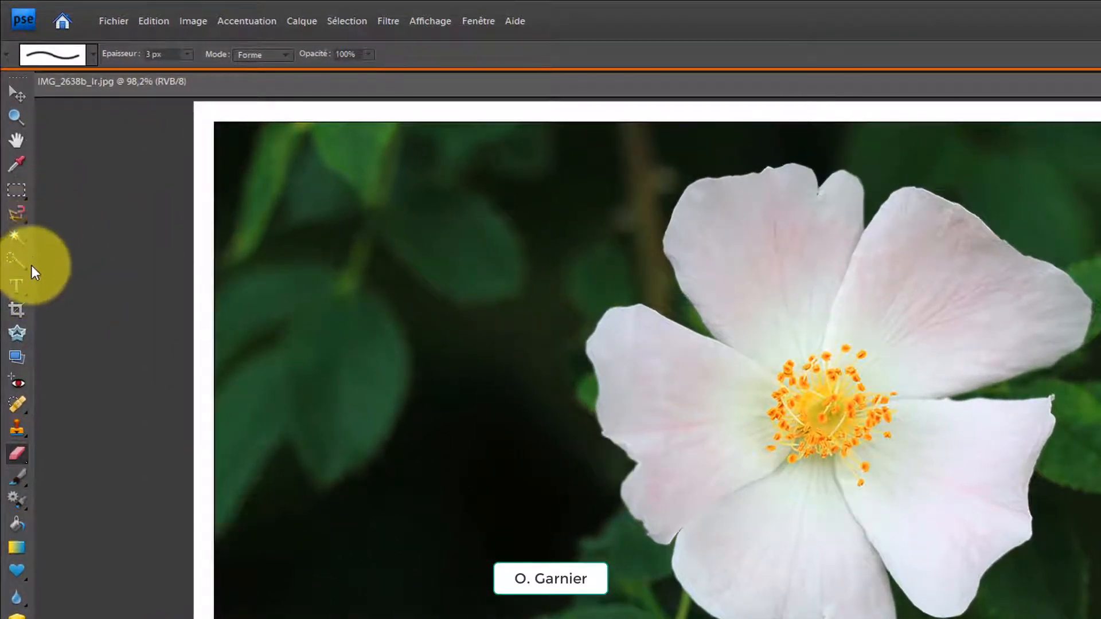
left_click(13, 263)
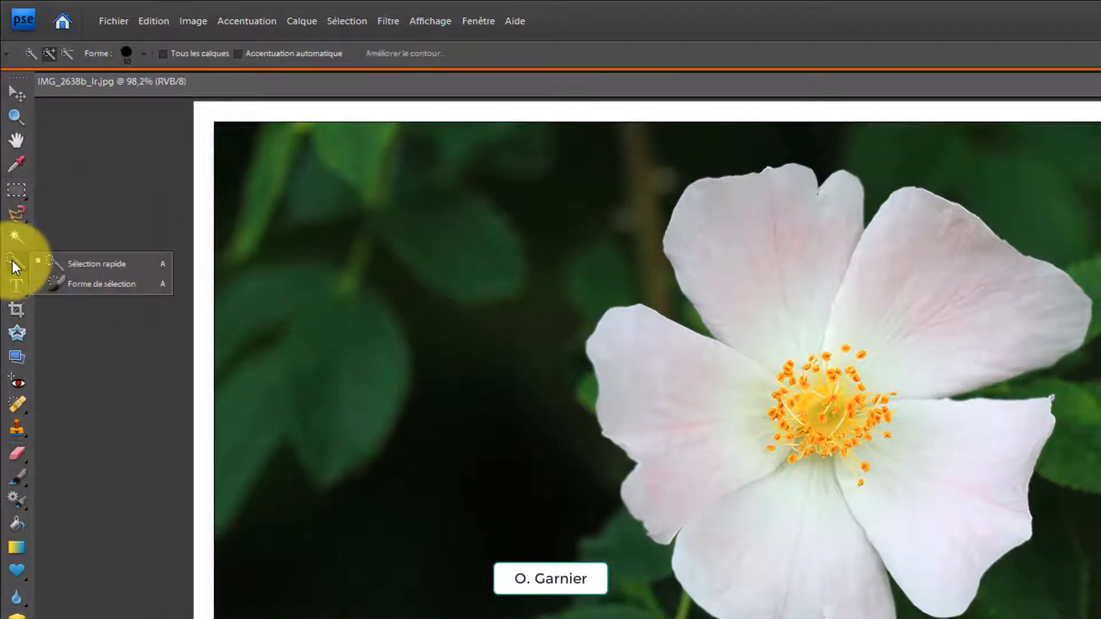
left_click(105, 265)
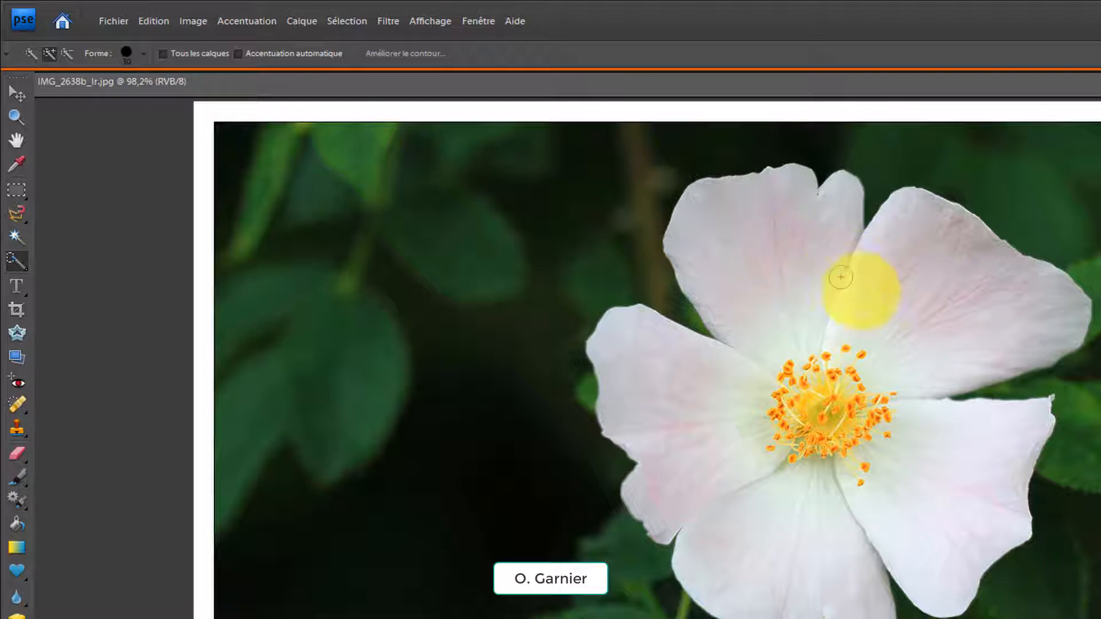
left_click(944, 303)
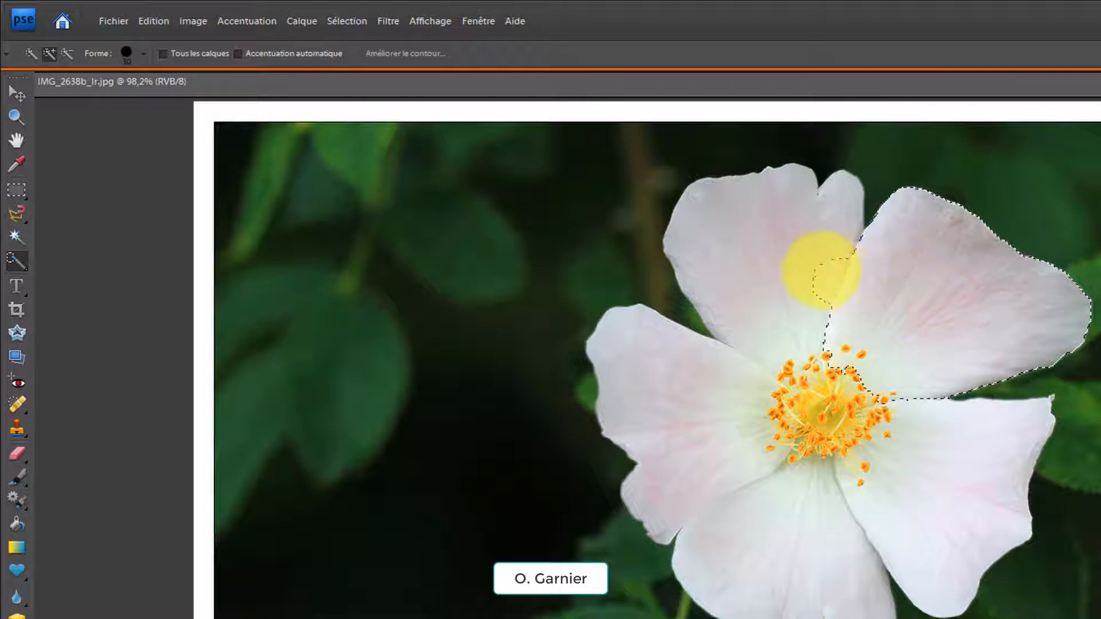
mouse_move(819, 269)
left_mouse_down()
mouse_move(763, 245)
mouse_move(730, 283)
mouse_move(745, 348)
left_mouse_up()
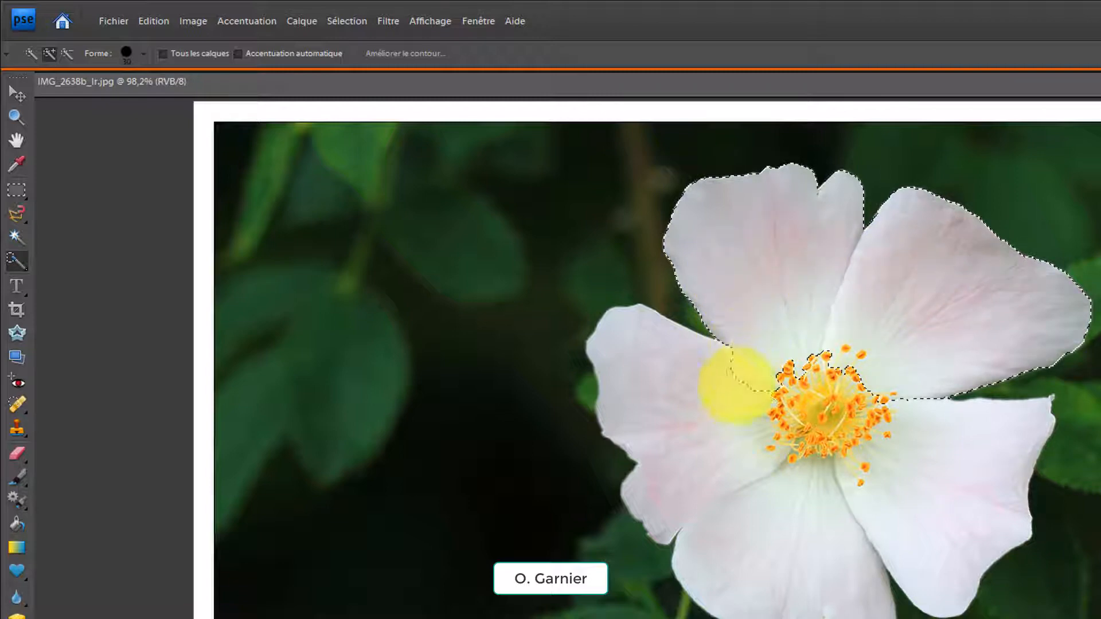
mouse_move(735, 386)
left_mouse_down()
mouse_move(685, 398)
mouse_move(637, 388)
mouse_move(711, 497)
left_mouse_up()
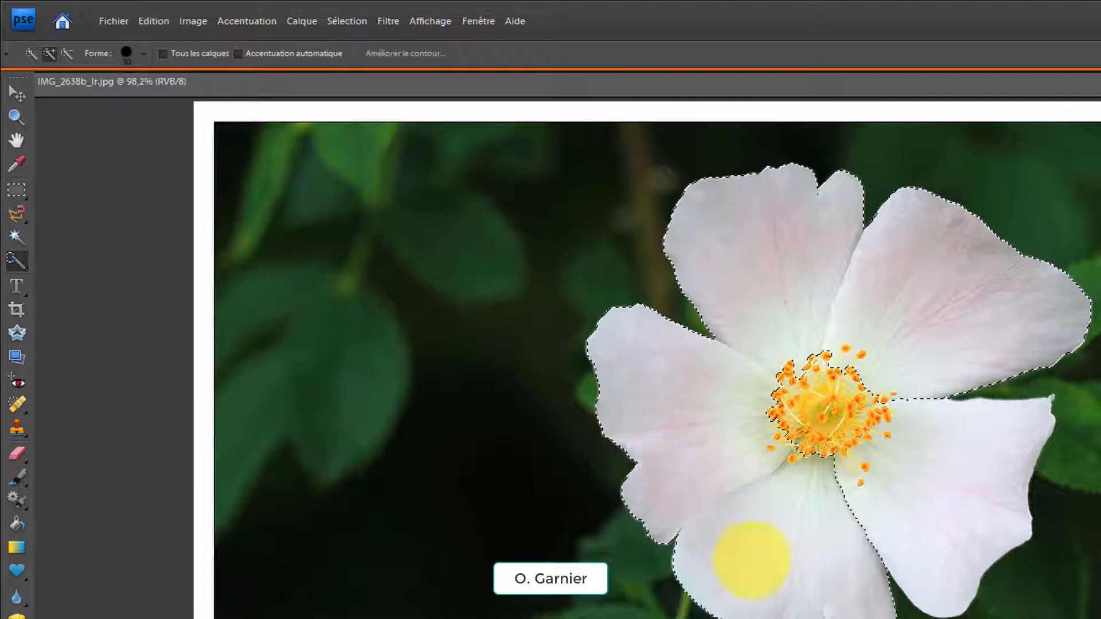
left_click(814, 565)
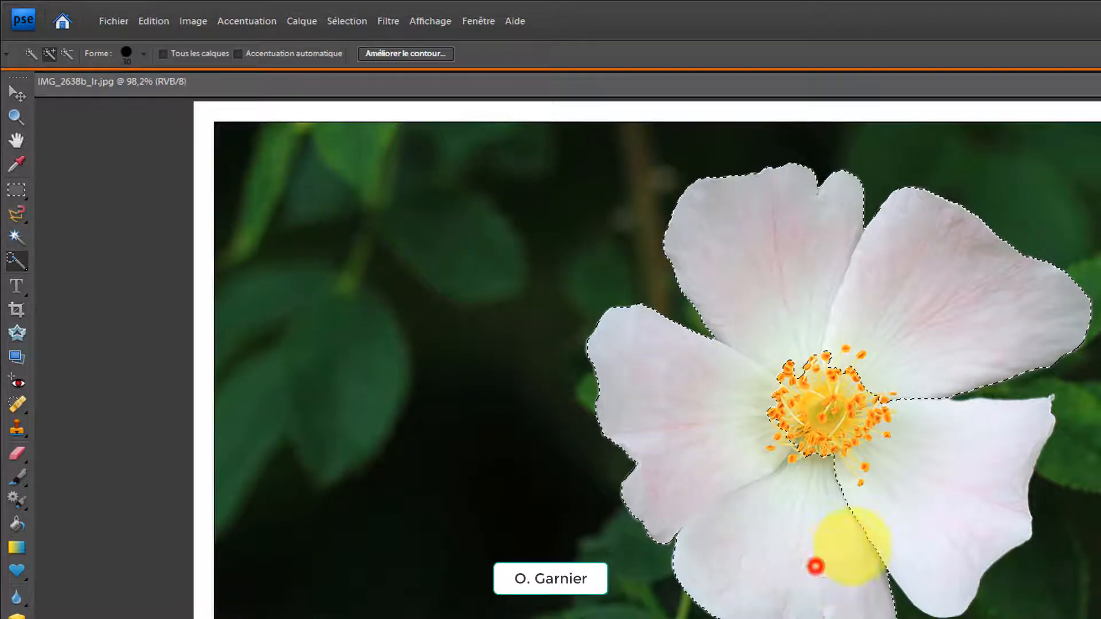
left_click(950, 486)
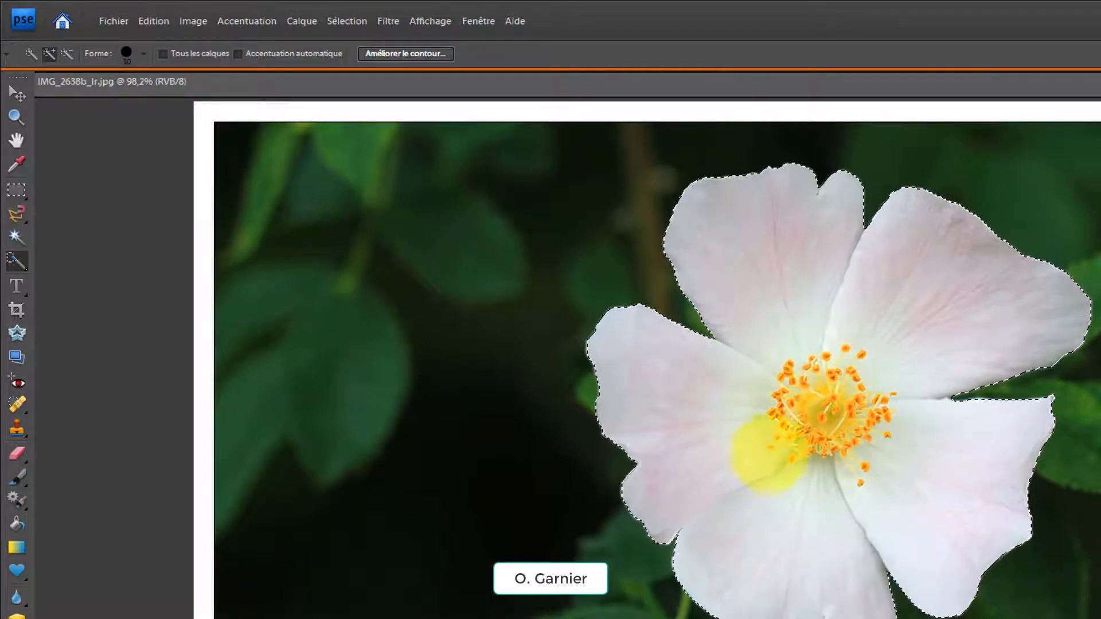
left_click(914, 297)
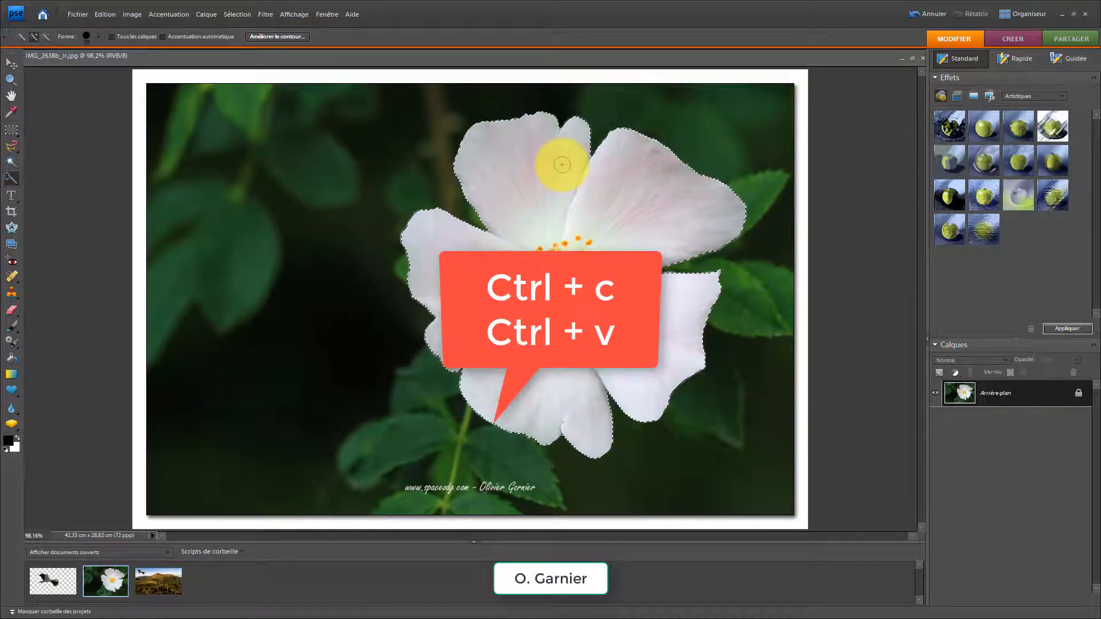
Step: Copy the selected flower onto a new layer and hide the flower photo's background layer
key("ctrl+c")
key("ctrl+v")
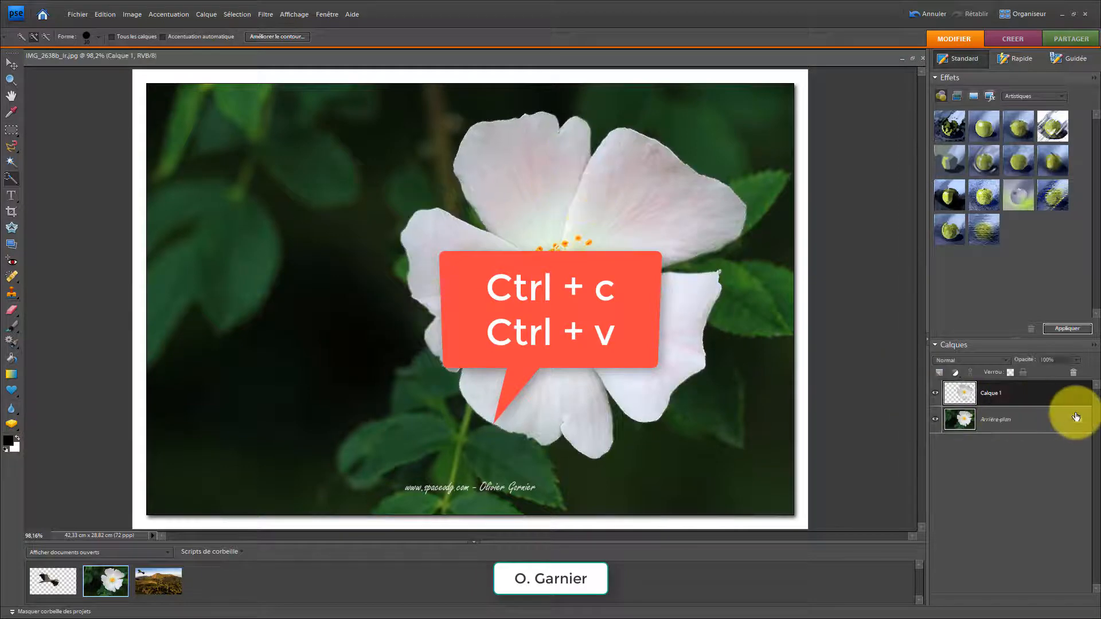
left_click(936, 423)
left_click(936, 422)
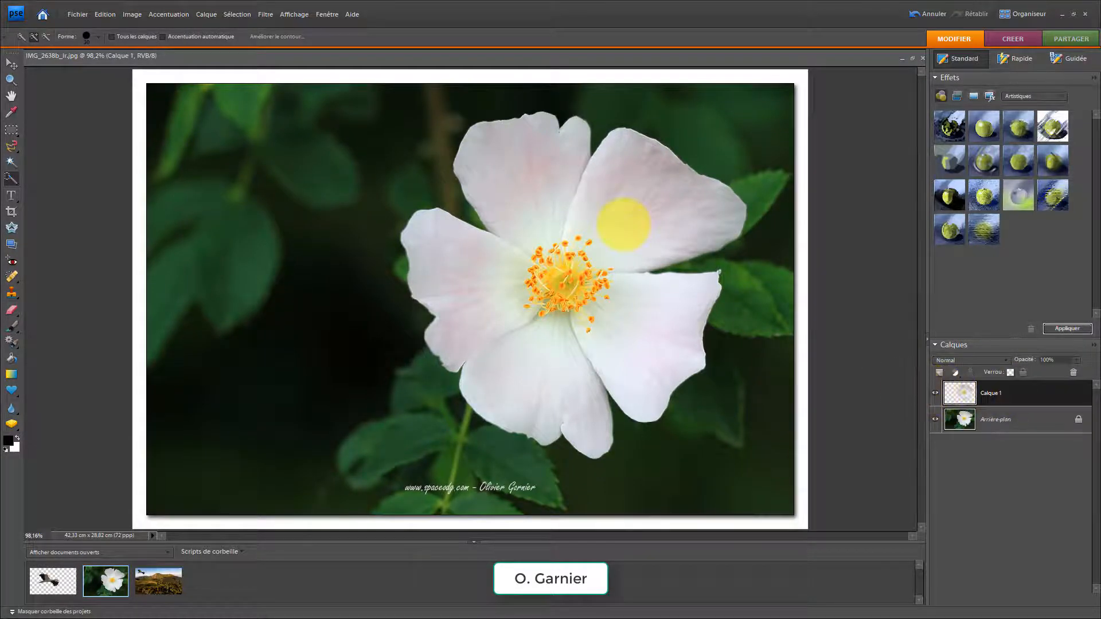
left_click(938, 420)
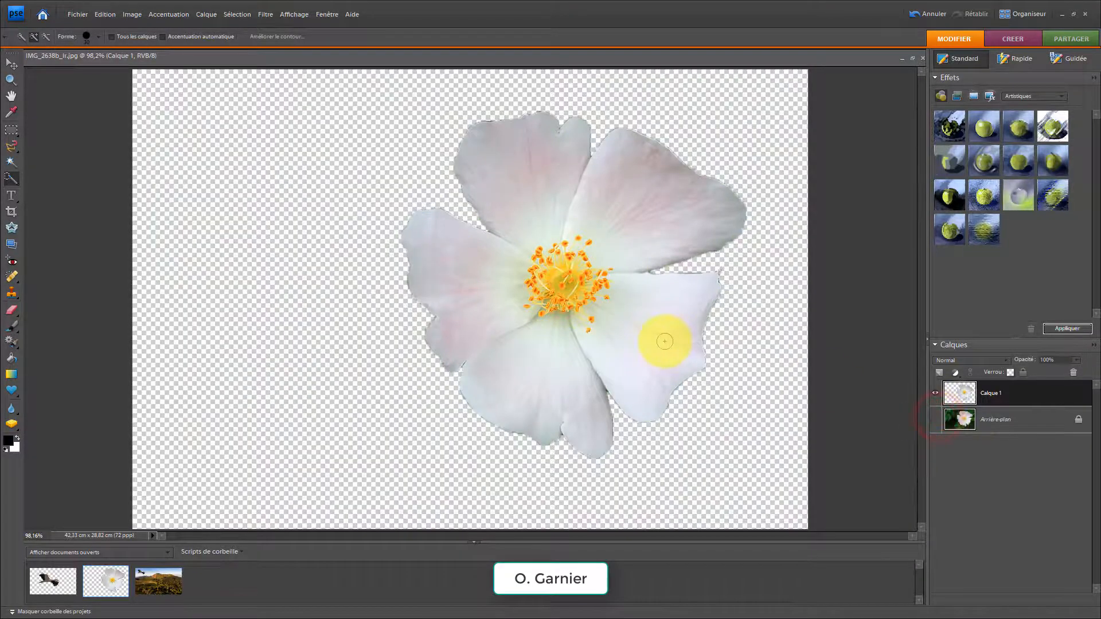
Step: Move the cut-out flower into the landscape image IMG_9376b_lr.jpg and rename its layer Fleur
left_click(912, 60)
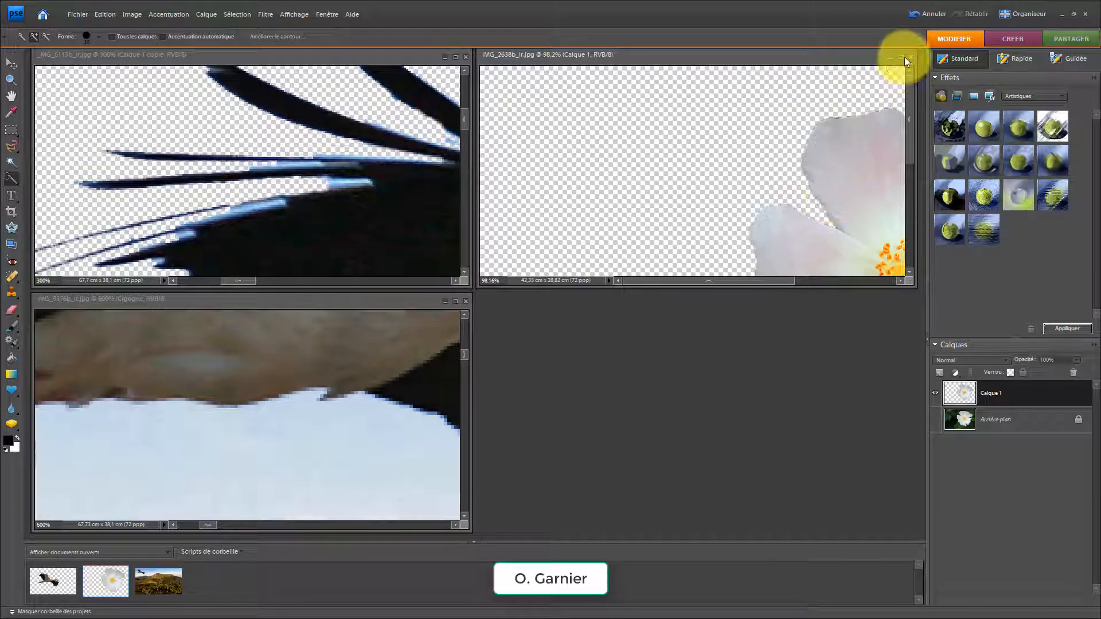
left_click(11, 63)
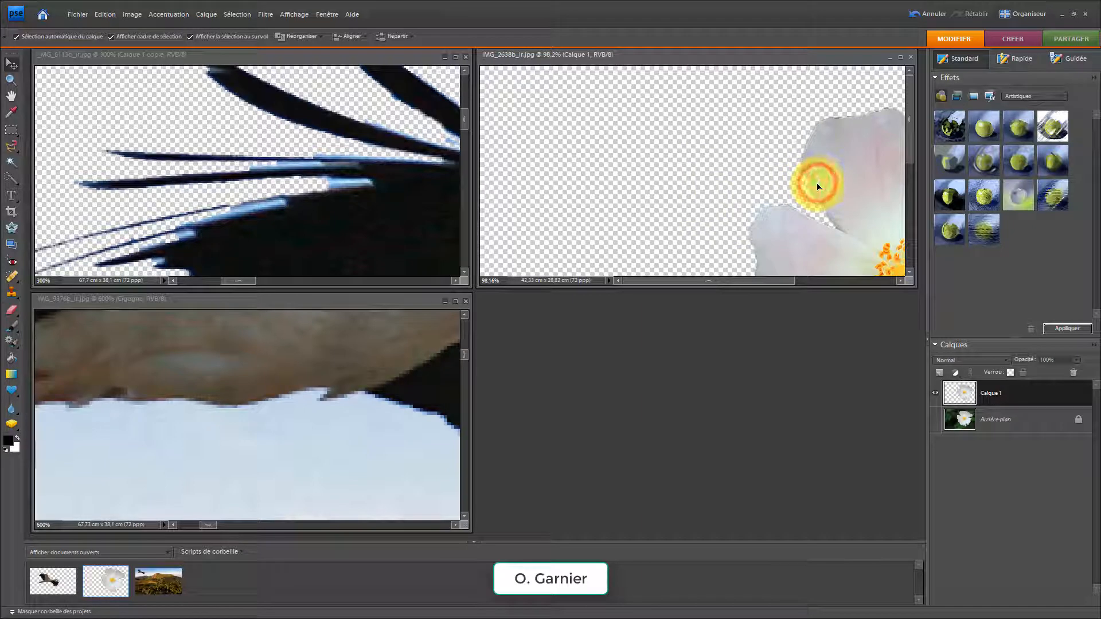
left_click_drag(817, 187, 197, 398)
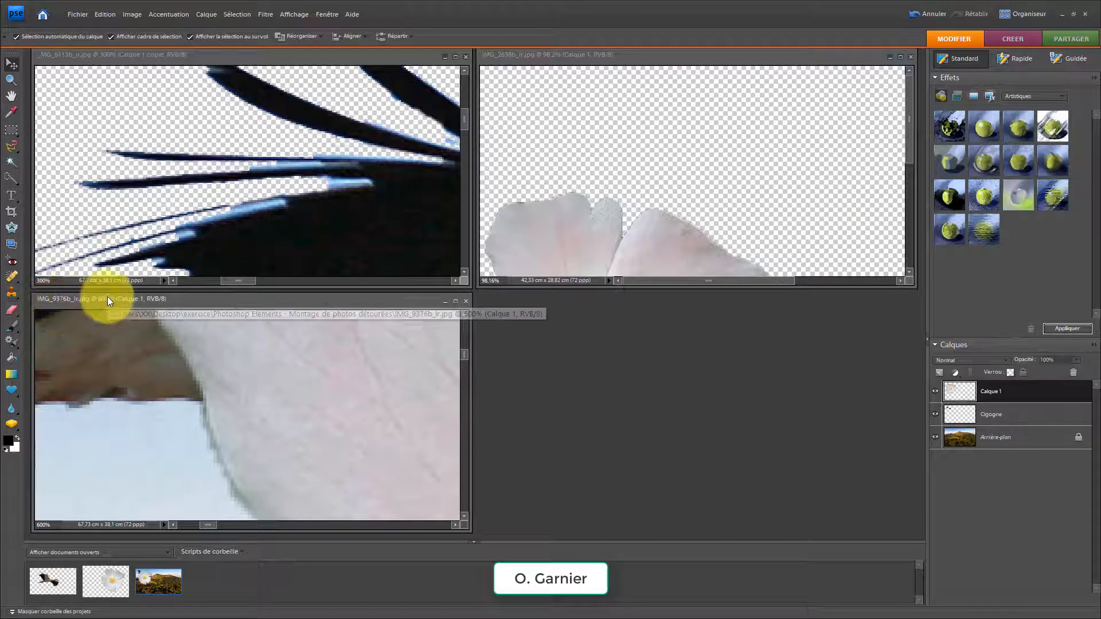
left_click(455, 302)
mouse_move(560, 295)
left_mouse_down()
mouse_move(467, 389)
mouse_move(764, 442)
mouse_move(643, 314)
mouse_move(573, 334)
mouse_move(620, 309)
left_mouse_up()
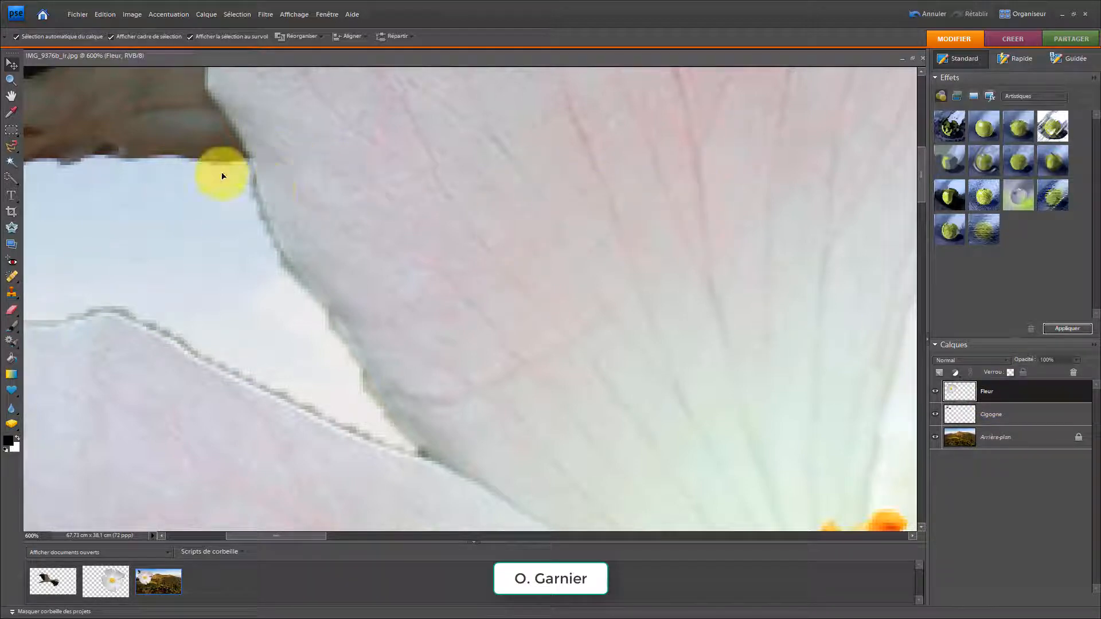
Step: Move the flower to the landscape's lower left foreground and scale it proportionally to about 69%
double_click(12, 96)
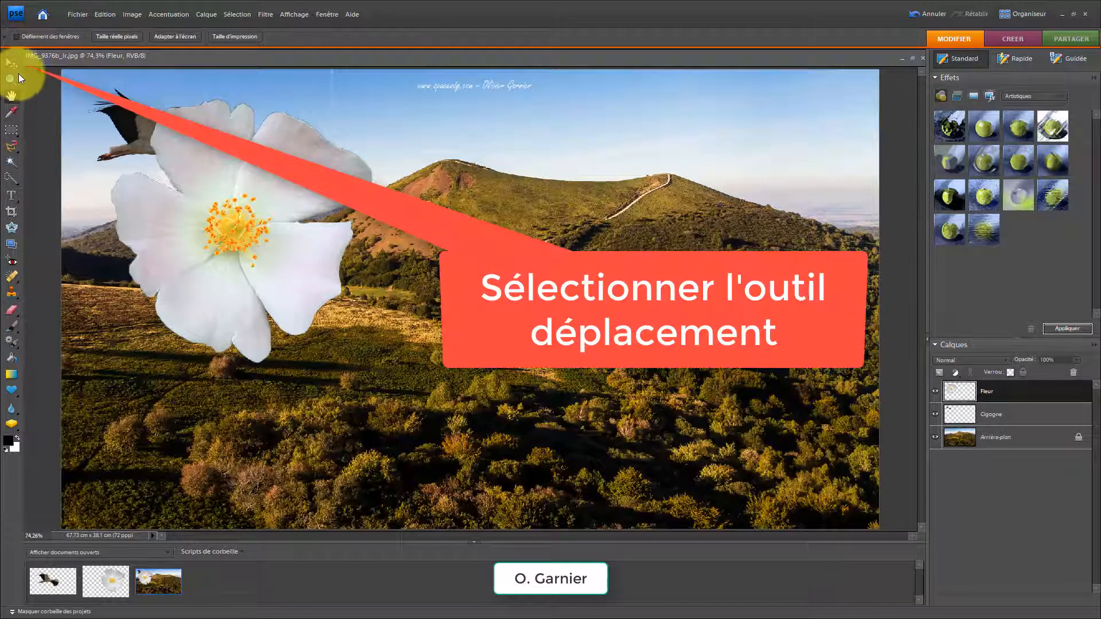
left_click_drag(250, 204, 247, 367)
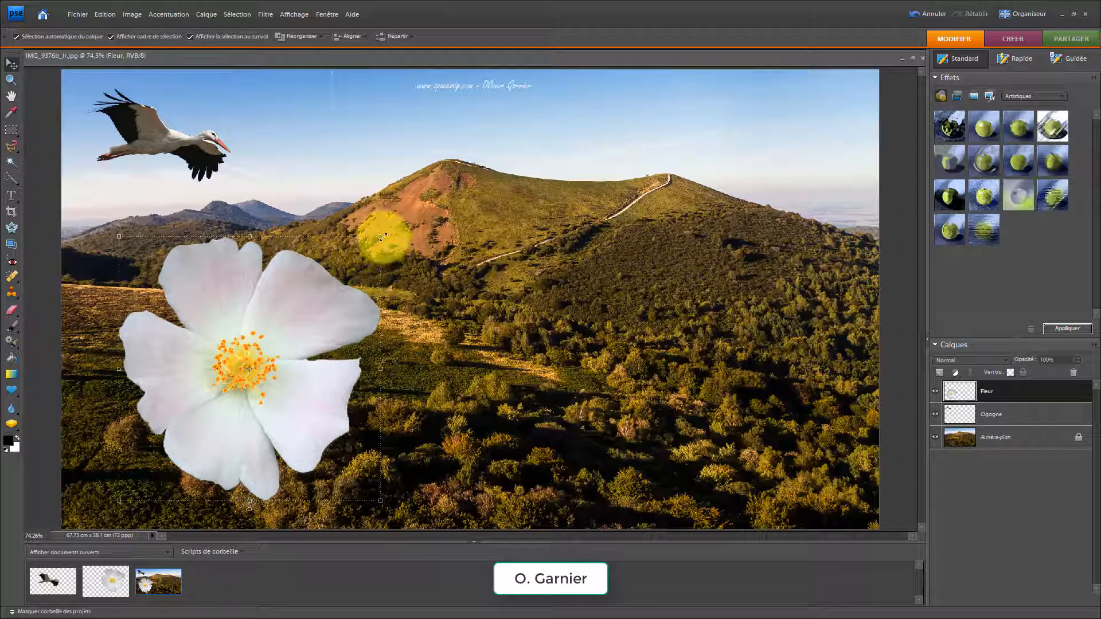
left_click(380, 238)
left_click_drag(350, 264, 232, 369)
left_click_drag(213, 413, 187, 413)
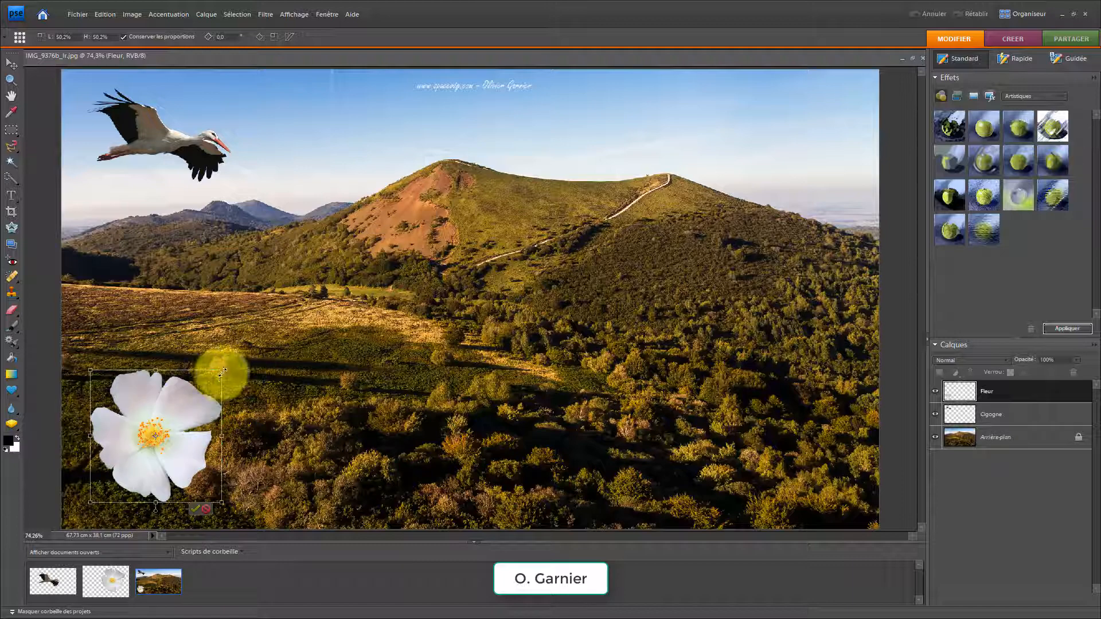
left_click_drag(222, 371, 272, 320)
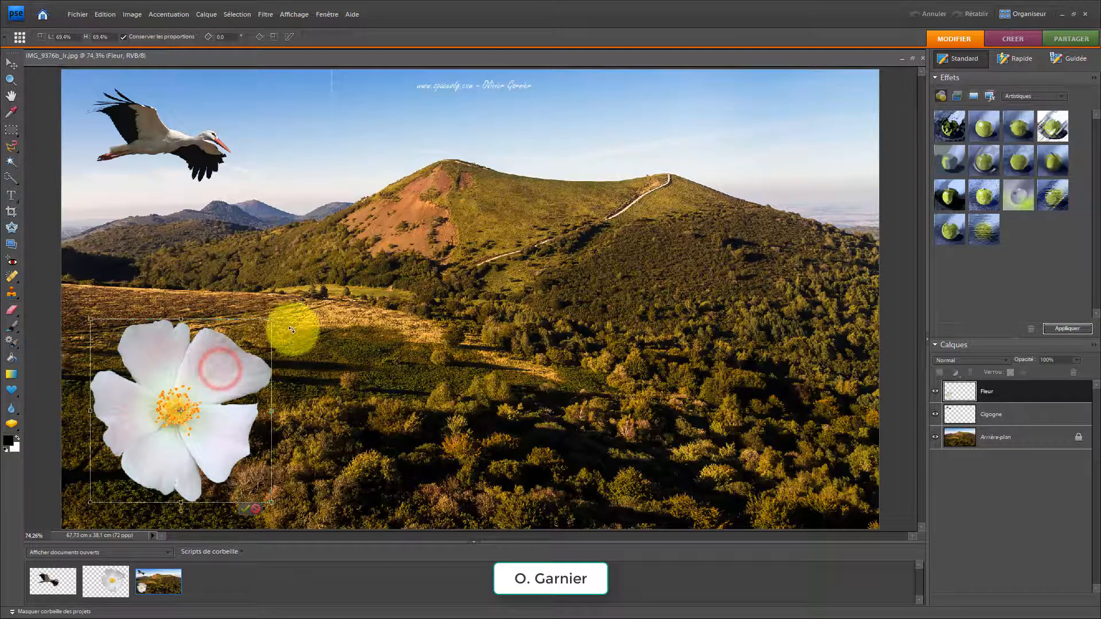